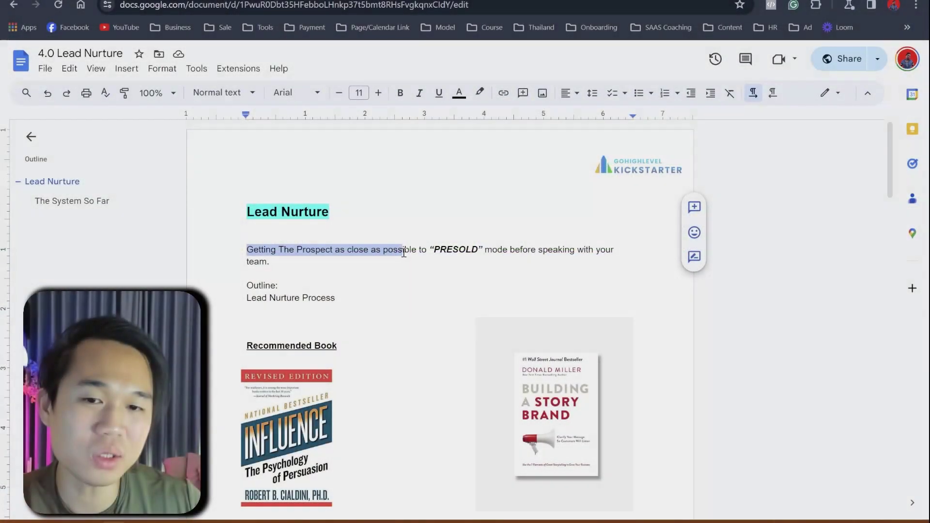
# - Highlight the opening sentence about presold prospects and the Lead Nurture Process outline line
pyautogui.moveTo(406, 252); pyautogui.dragTo(603, 259)
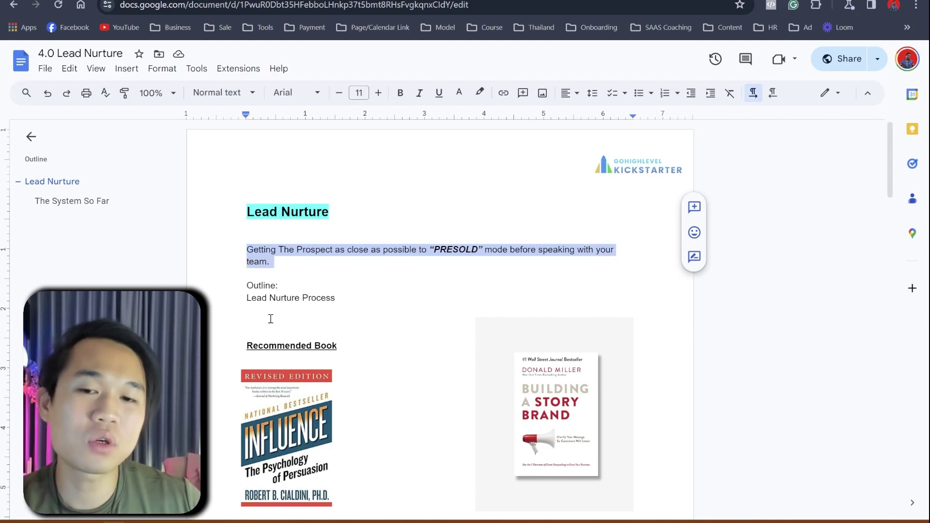
pyautogui.click(248, 299)
pyautogui.moveTo(249, 302); pyautogui.dragTo(339, 299)
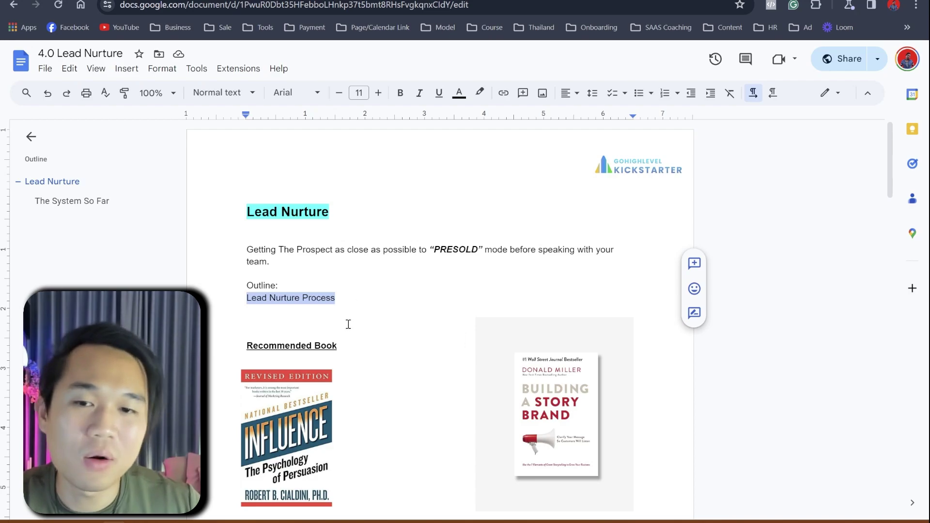
# - Scroll past the recommended book images down to The System So Far heading
pyautogui.scroll(-3, 354, 332)
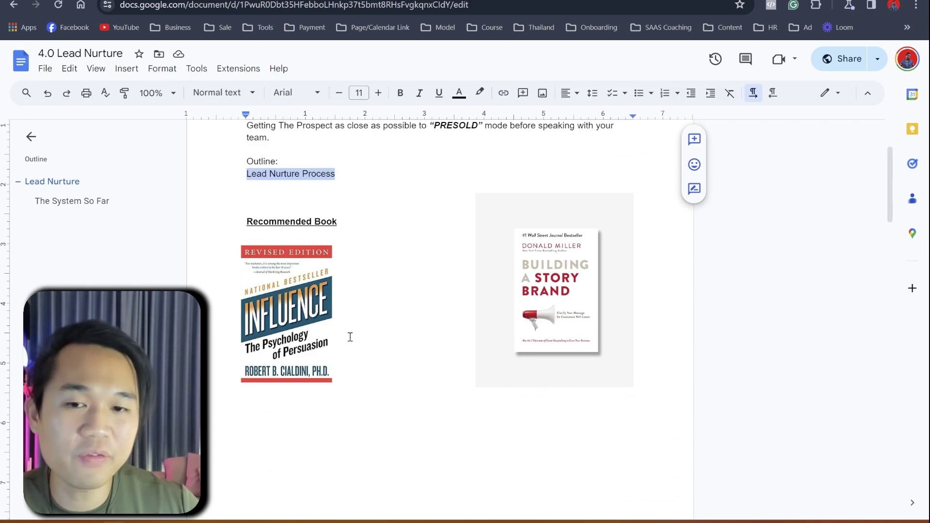
pyautogui.scroll(-2, 349, 337)
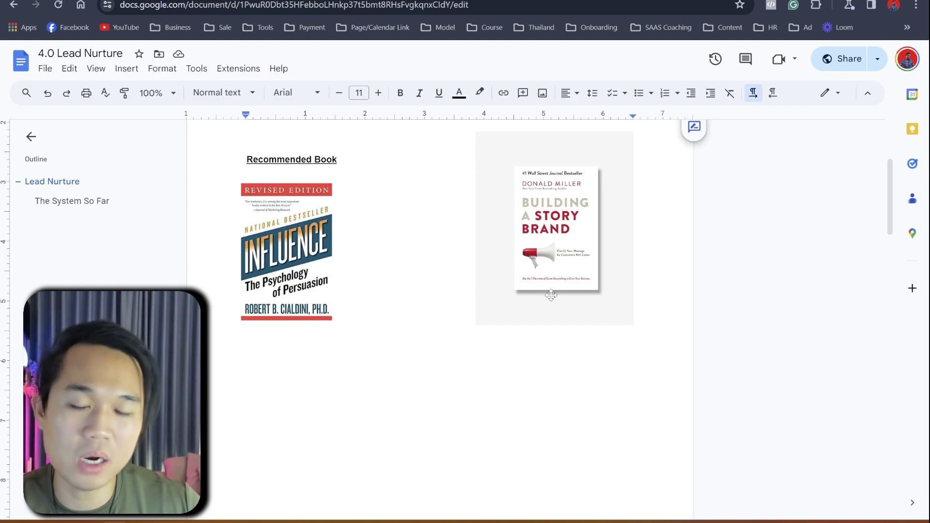
pyautogui.scroll(-3, 532, 298)
pyautogui.scroll(1, 532, 298)
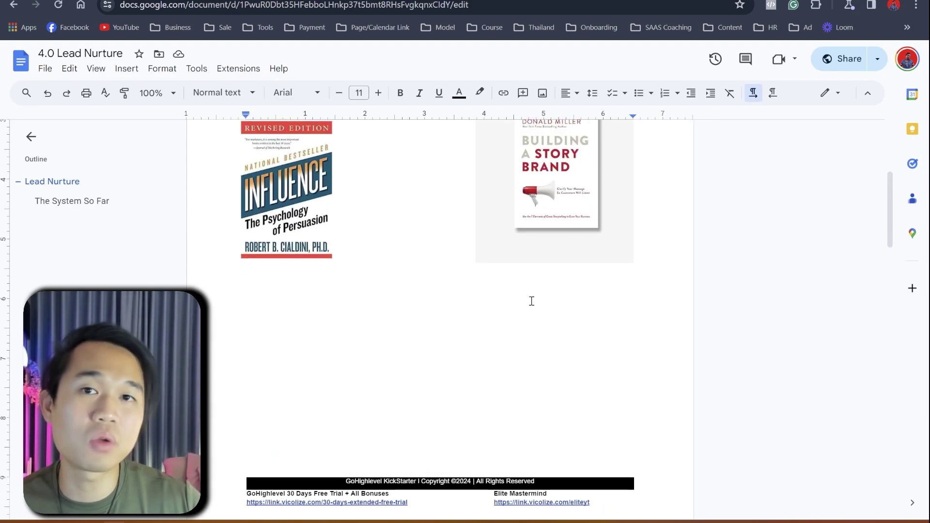
pyautogui.scroll(3, 530, 299)
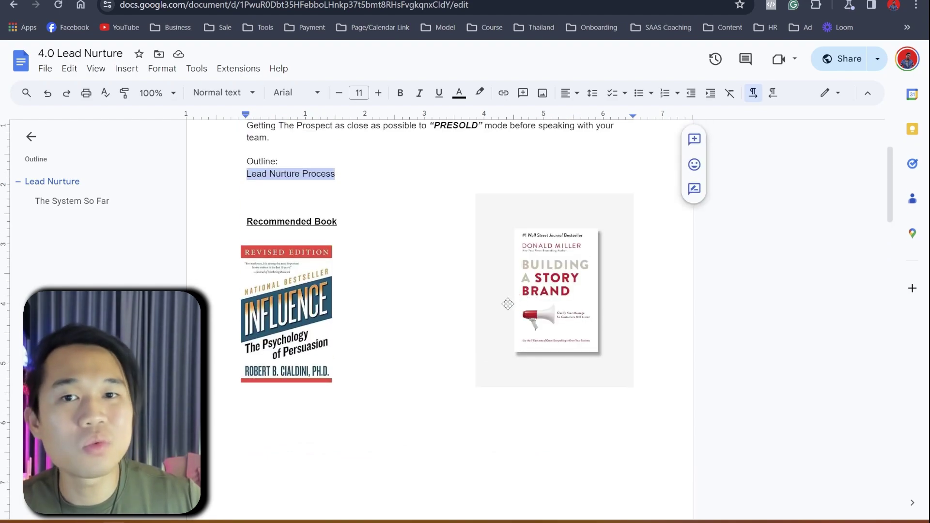
pyautogui.scroll(-3, 504, 307)
pyautogui.scroll(-10, 504, 307)
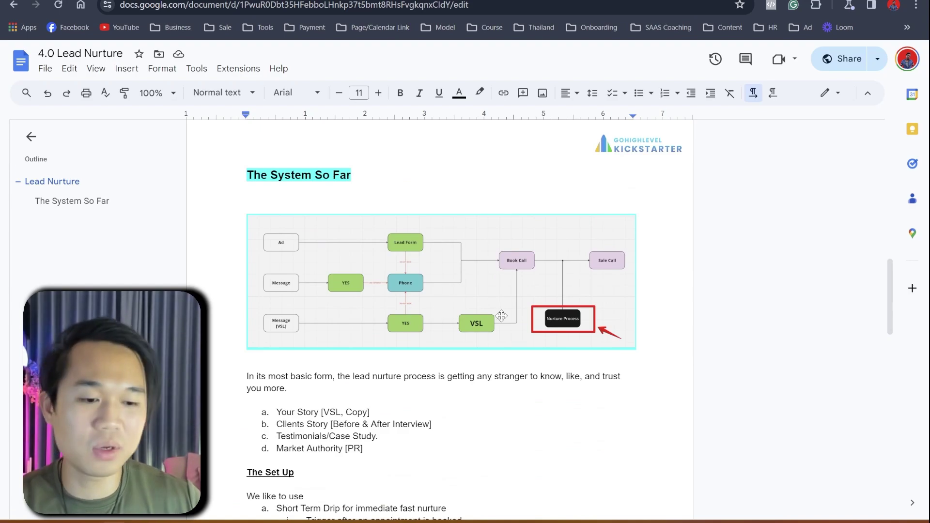
# - Zoom the page in, then select and deselect The System So Far lead flowchart
pyautogui.hotkey('ctrl', '+')
pyautogui.hotkey('ctrl', '+')
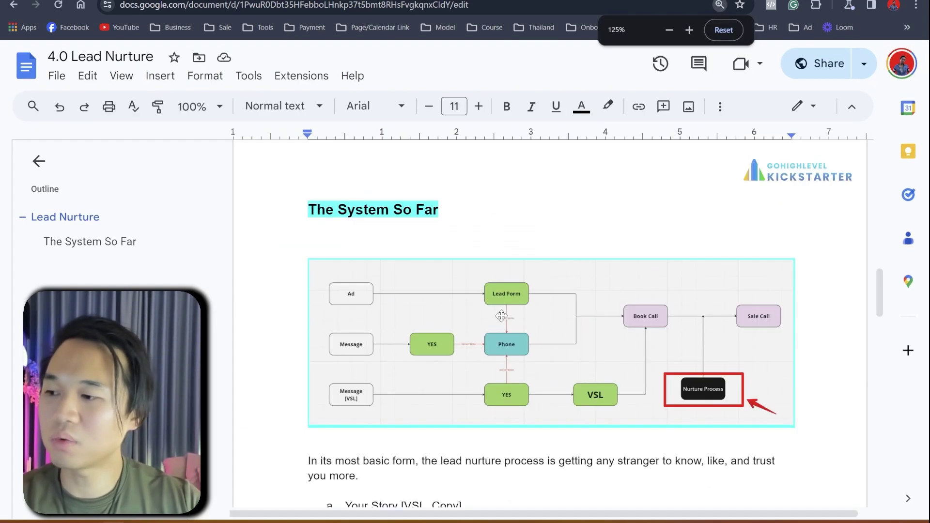
pyautogui.scroll(-2, 494, 318)
pyautogui.scroll(1, 479, 324)
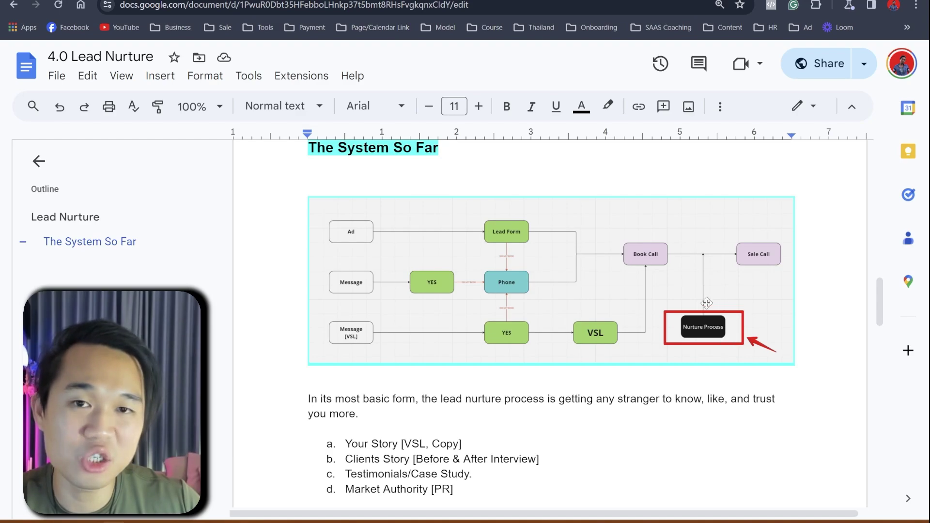
pyautogui.click(731, 337)
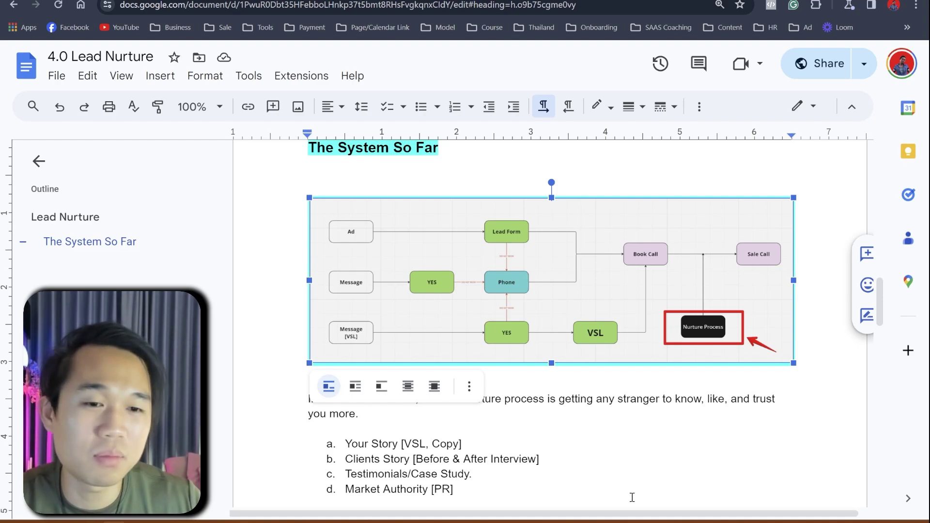
pyautogui.scroll(-2, 644, 456)
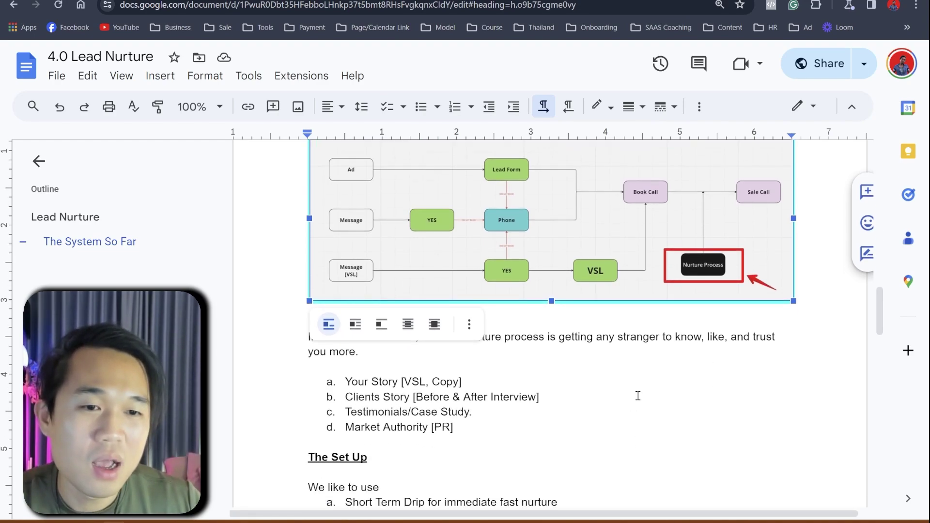
pyautogui.click(637, 336)
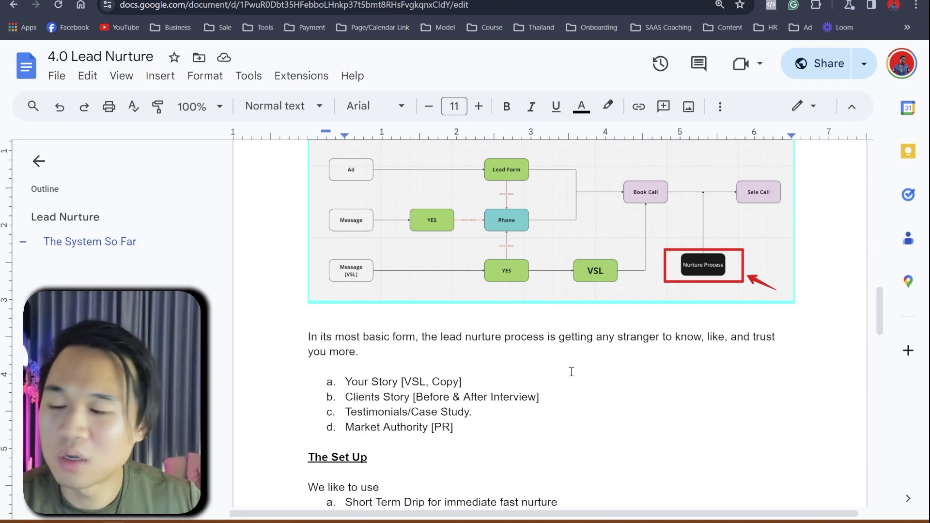
# - Highlight the 'In its most basic form…' paragraph defining lead nurture
pyautogui.scroll(-3, 389, 342)
pyautogui.moveTo(310, 213); pyautogui.dragTo(735, 243)
pyautogui.scroll(1, 689, 272)
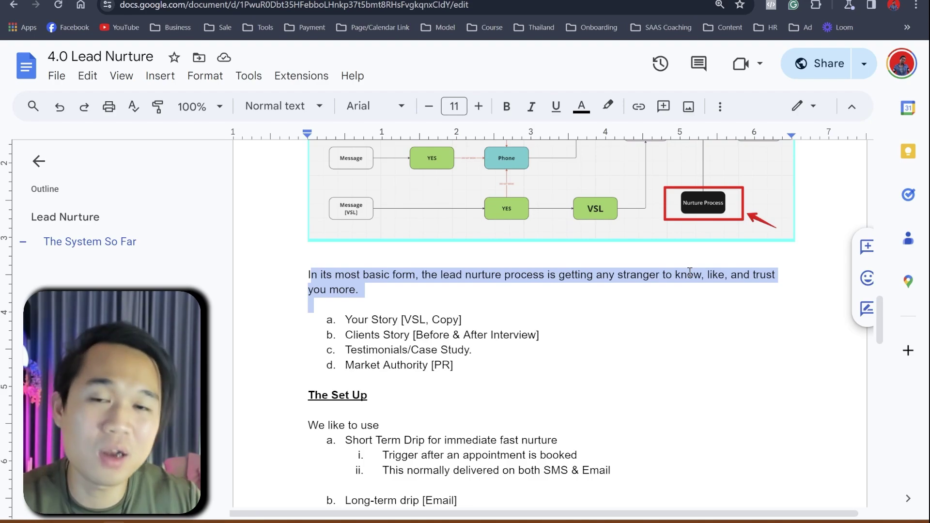
# - Scroll through the nurture content list and highlight the 'Your Story' item
pyautogui.scroll(-2, 668, 291)
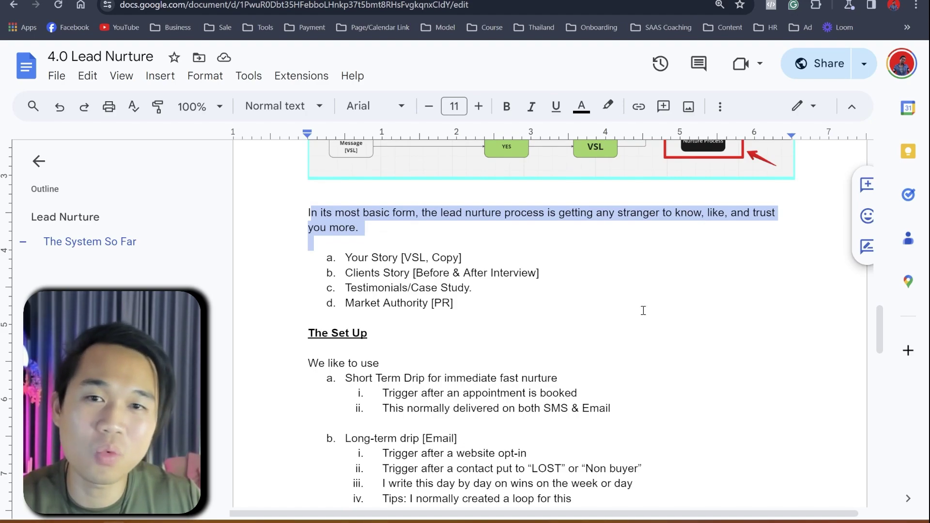
pyautogui.scroll(-1, 642, 310)
pyautogui.scroll(1, 642, 310)
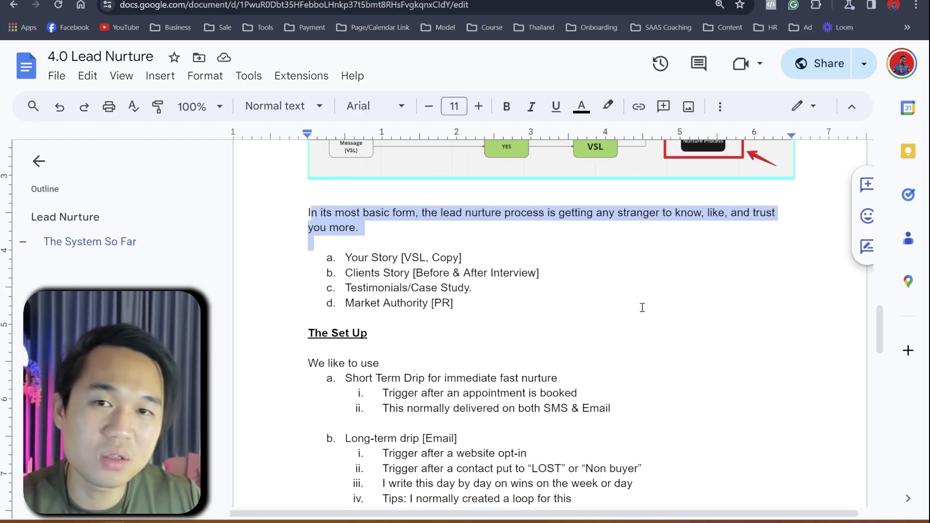
pyautogui.scroll(1, 641, 310)
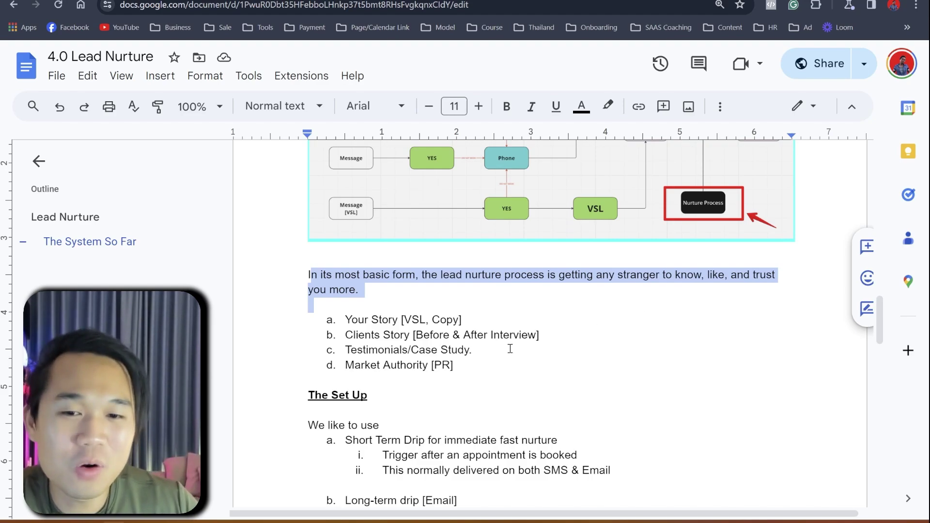
pyautogui.scroll(-1, 480, 354)
pyautogui.moveTo(345, 258); pyautogui.dragTo(470, 259)
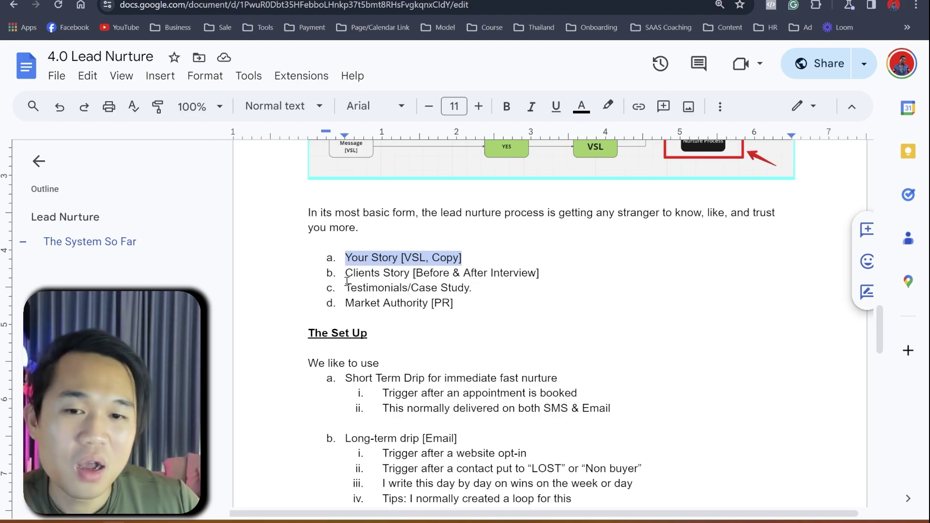
# - Highlight the Clients Story, Testimonials/Case Study and Market Authority [PR] items in turn
pyautogui.moveTo(345, 274); pyautogui.dragTo(413, 275)
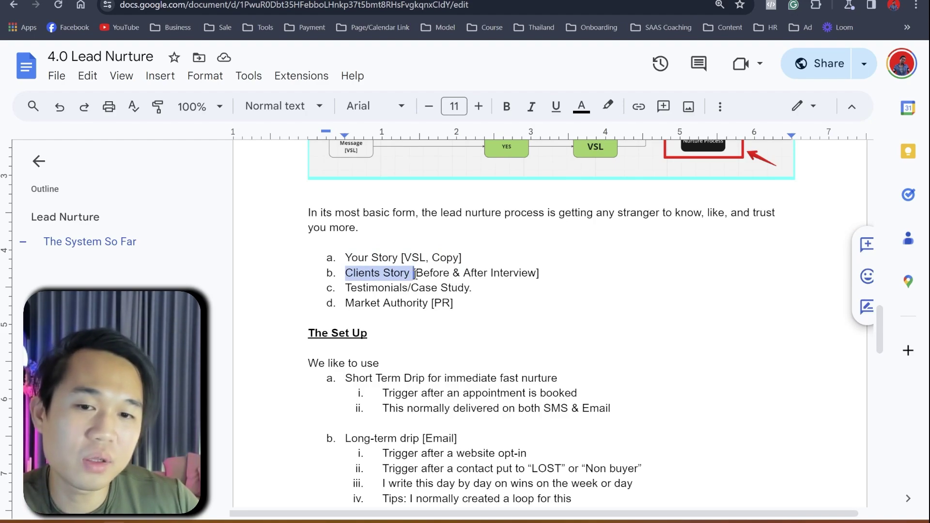
pyautogui.click(412, 274)
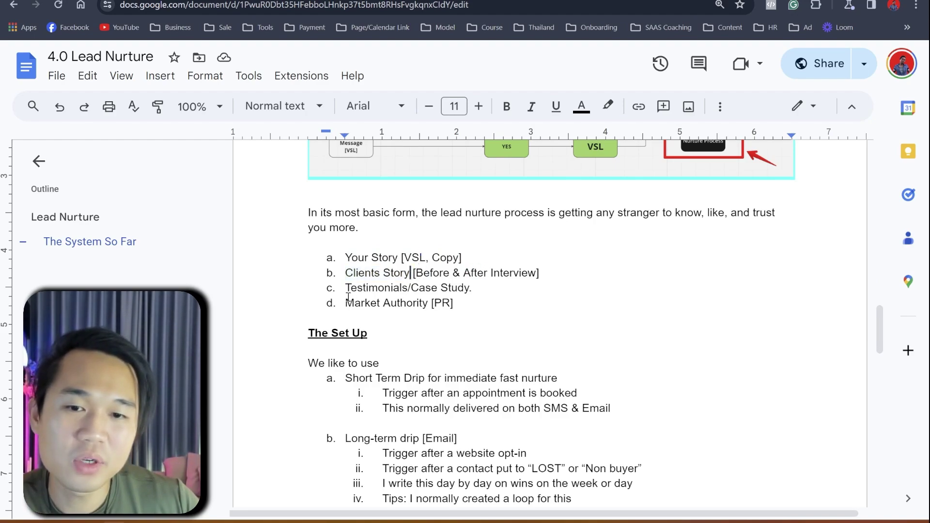
pyautogui.moveTo(345, 290); pyautogui.dragTo(472, 292)
pyautogui.moveTo(346, 306); pyautogui.dragTo(458, 311)
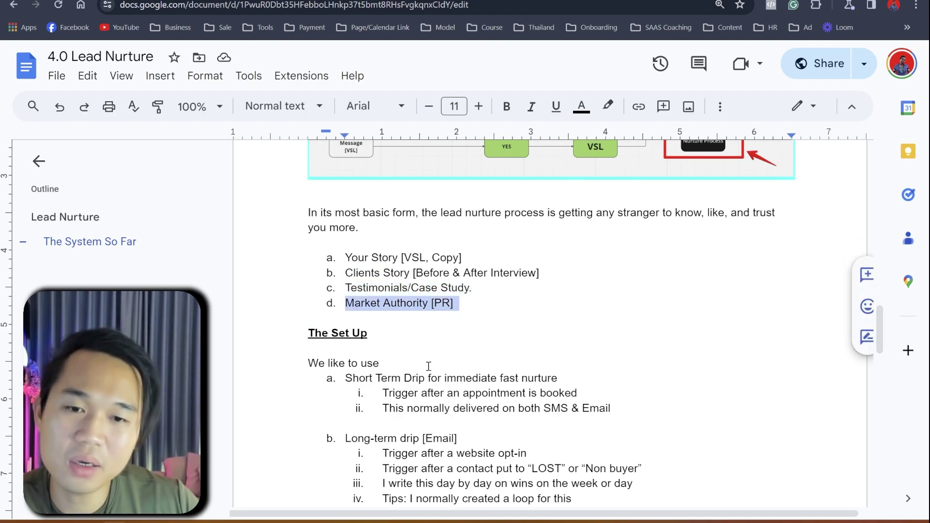
# - Select The Set Up heading and scroll down to its Short Term Drip item
pyautogui.scroll(-1, 428, 374)
pyautogui.scroll(1, 352, 350)
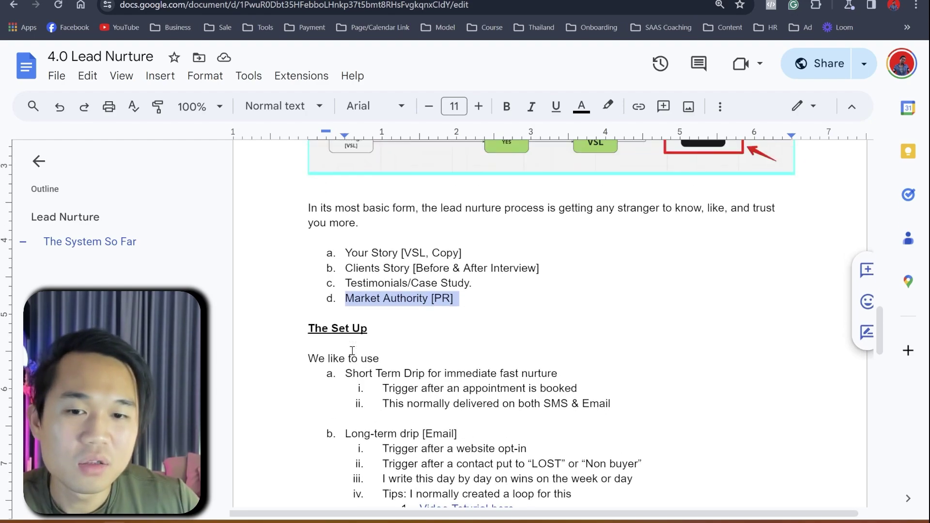
pyautogui.moveTo(301, 336); pyautogui.dragTo(386, 332)
pyautogui.scroll(-1, 373, 387)
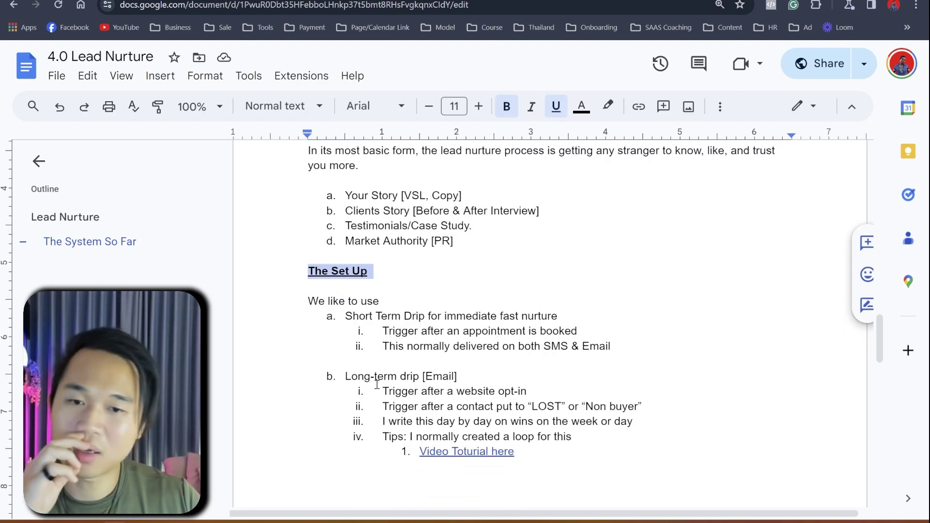
pyautogui.scroll(-2, 376, 381)
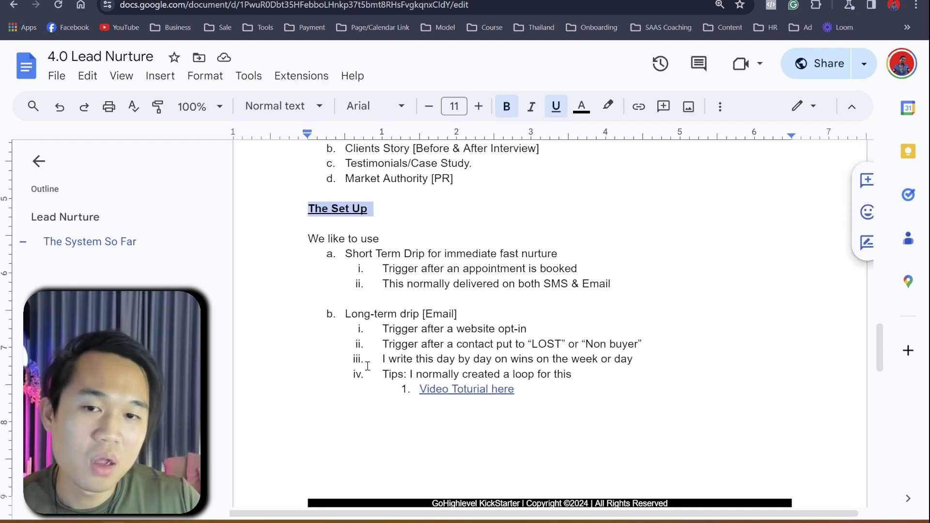
pyautogui.moveTo(344, 256); pyautogui.dragTo(444, 250)
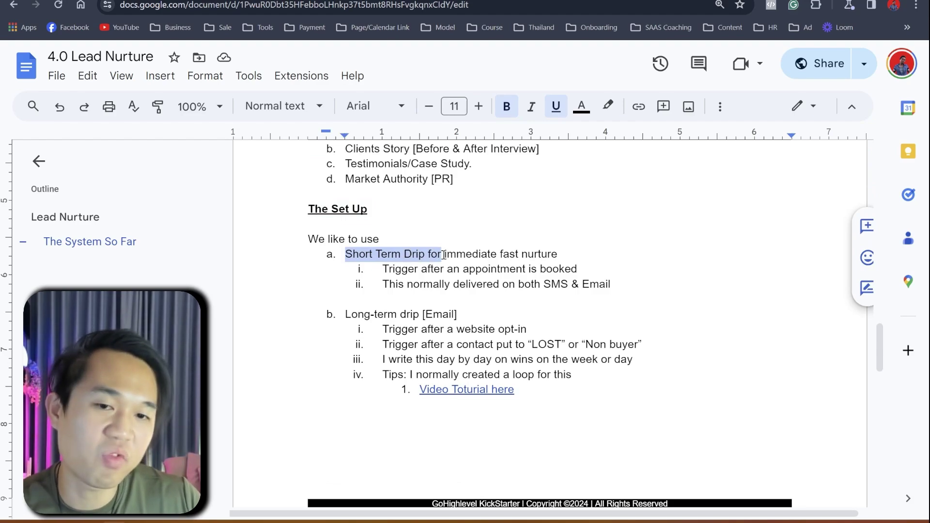
# - Select the Short Term Drip line and its 'Trigger after an appointment is booked' line
pyautogui.tripleClick(532, 250)
pyautogui.scroll(4, 600, 291)
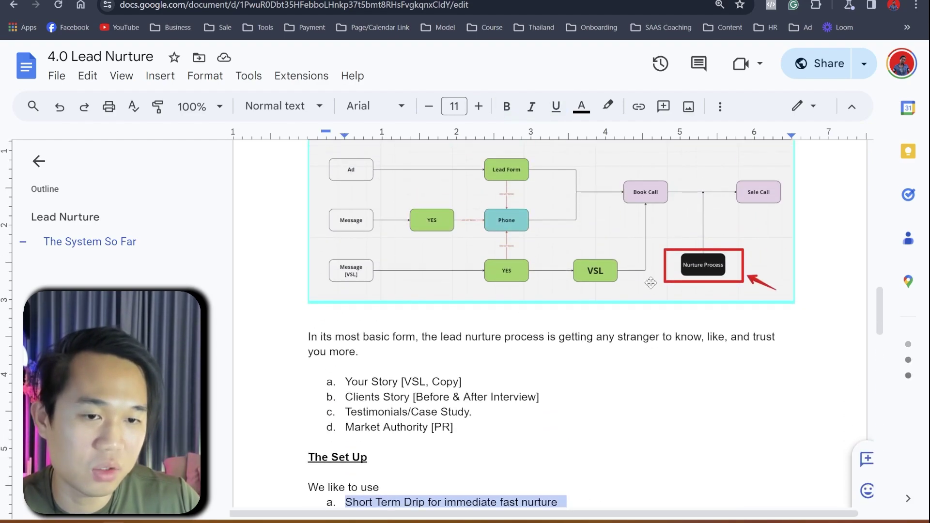
pyautogui.scroll(-2, 675, 273)
pyautogui.scroll(1, 517, 332)
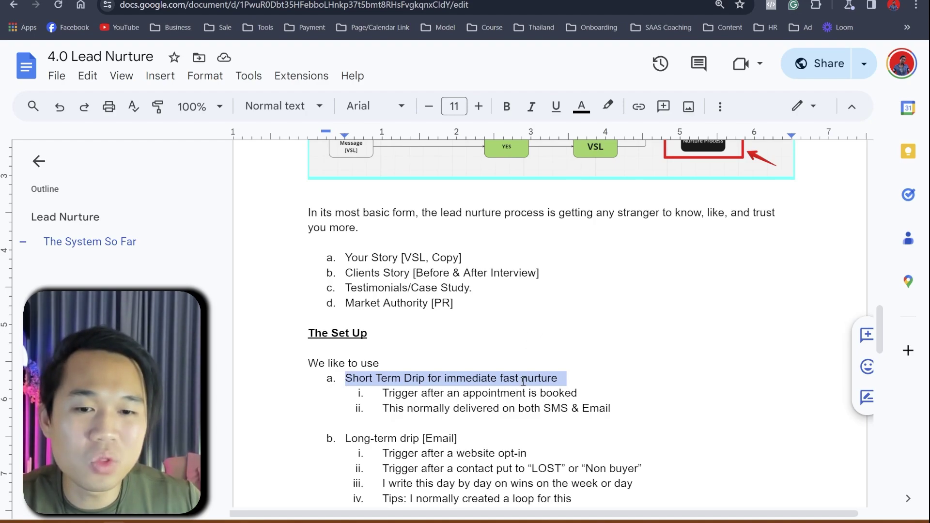
pyautogui.scroll(-2, 523, 378)
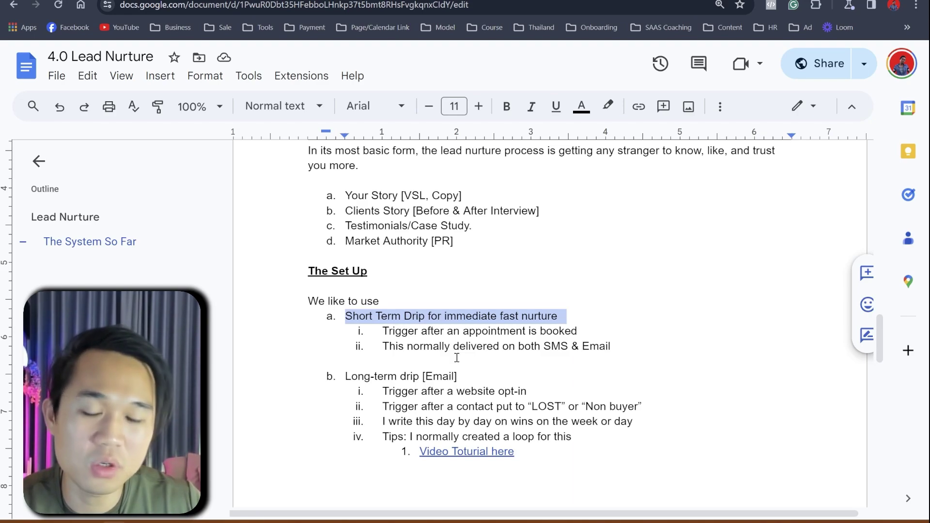
pyautogui.scroll(-2, 453, 356)
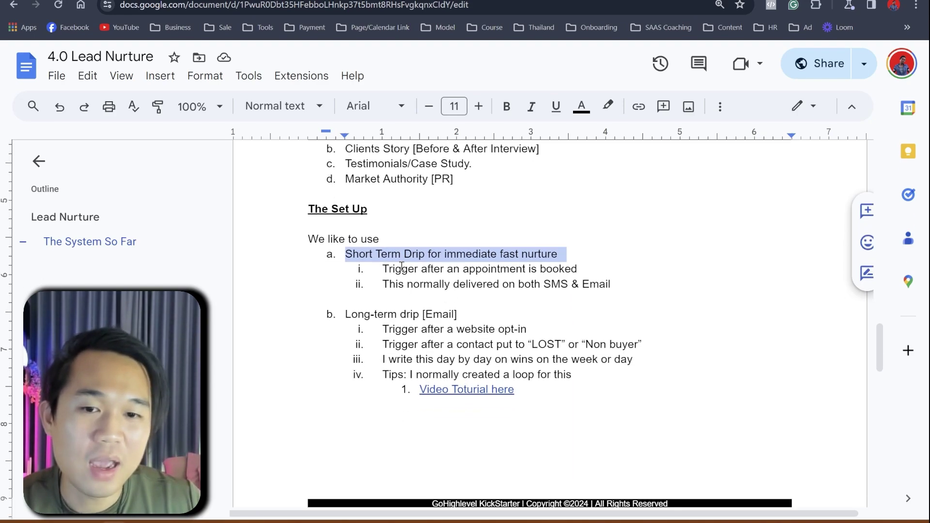
pyautogui.moveTo(389, 267); pyautogui.dragTo(577, 267)
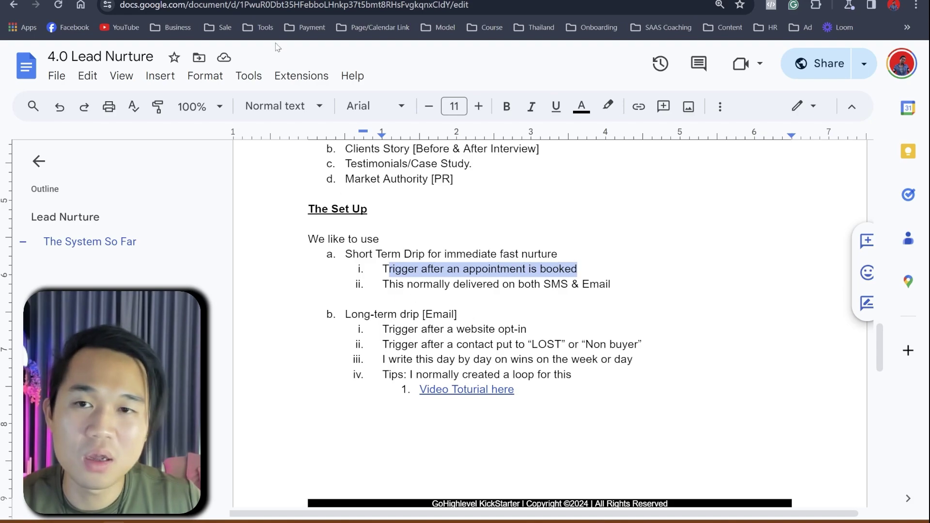
# - Switch to the booked-appointment workflow tab and scroll through its steps
pyautogui.hotkey('ctrl', 'Tab')
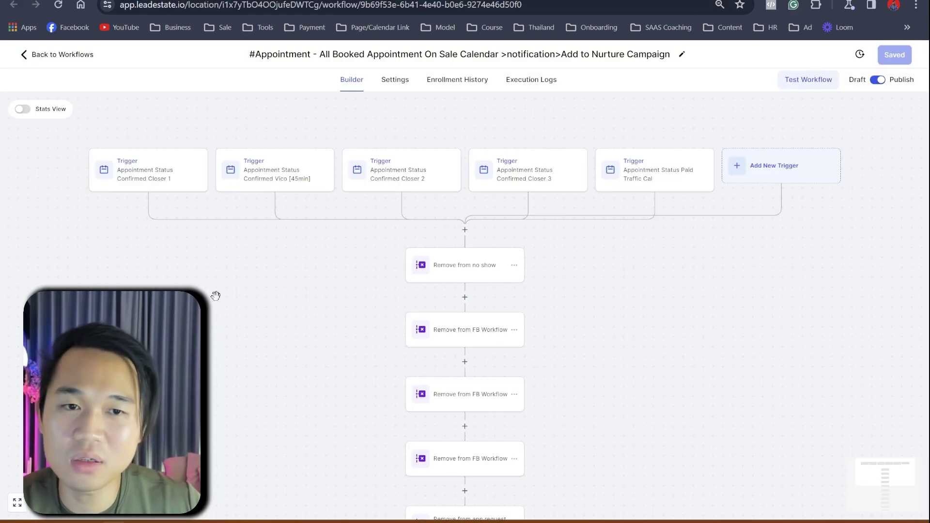
pyautogui.scroll(1, 243, 367)
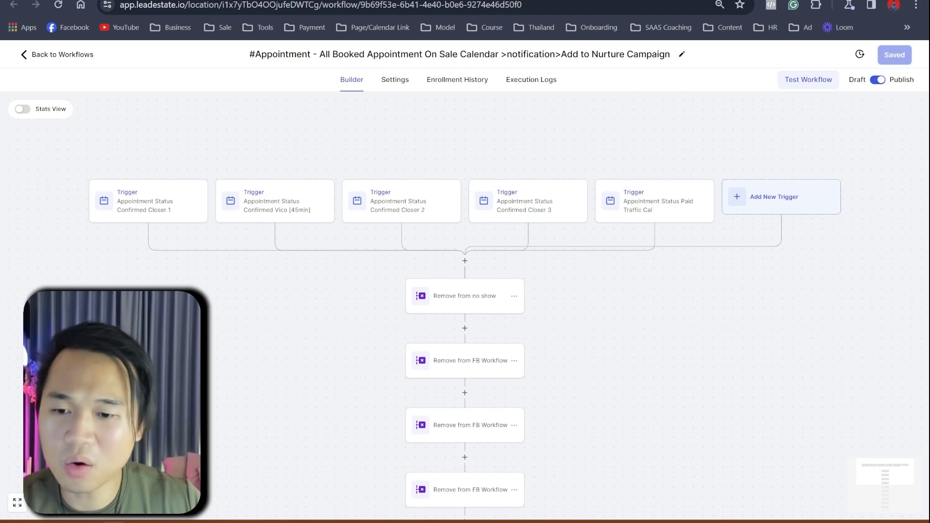
pyautogui.scroll(1, 465, 305)
pyautogui.scroll(1, 464, 305)
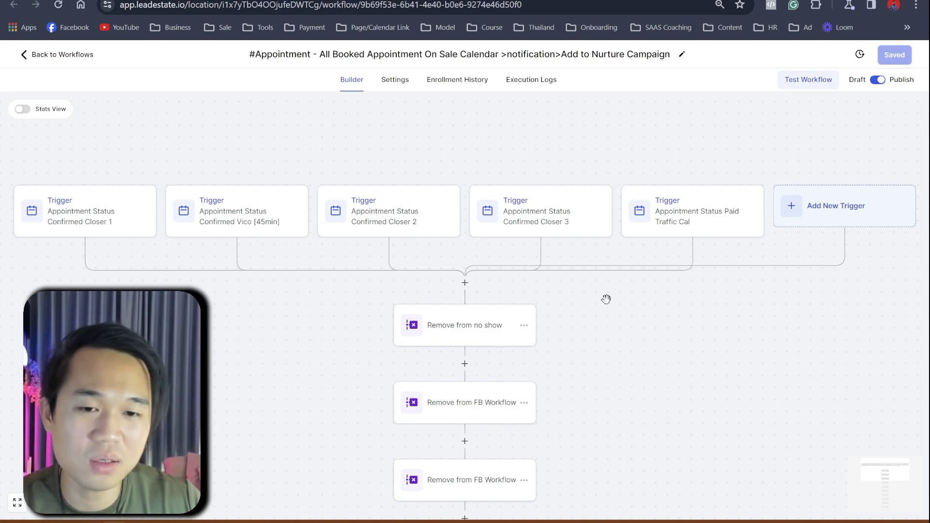
pyautogui.scroll(-5, 605, 298)
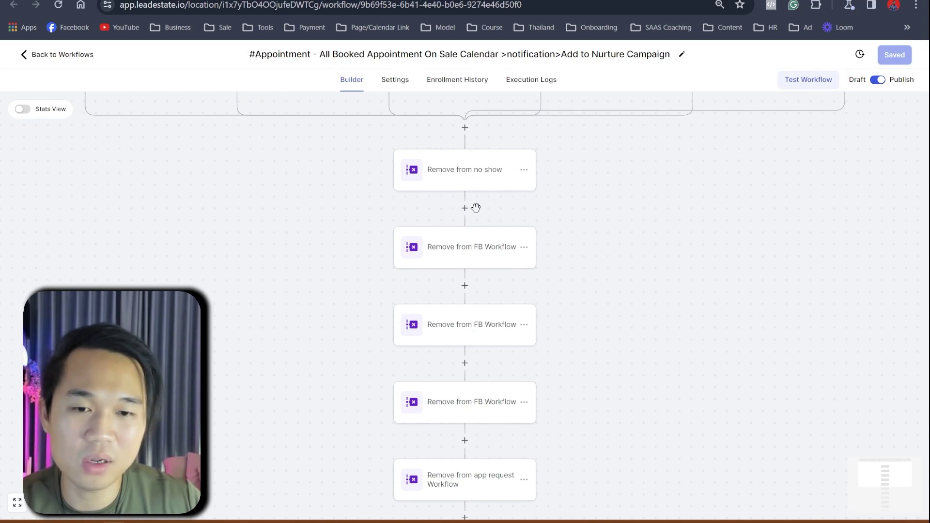
pyautogui.scroll(-1, 477, 193)
pyautogui.scroll(-5, 488, 280)
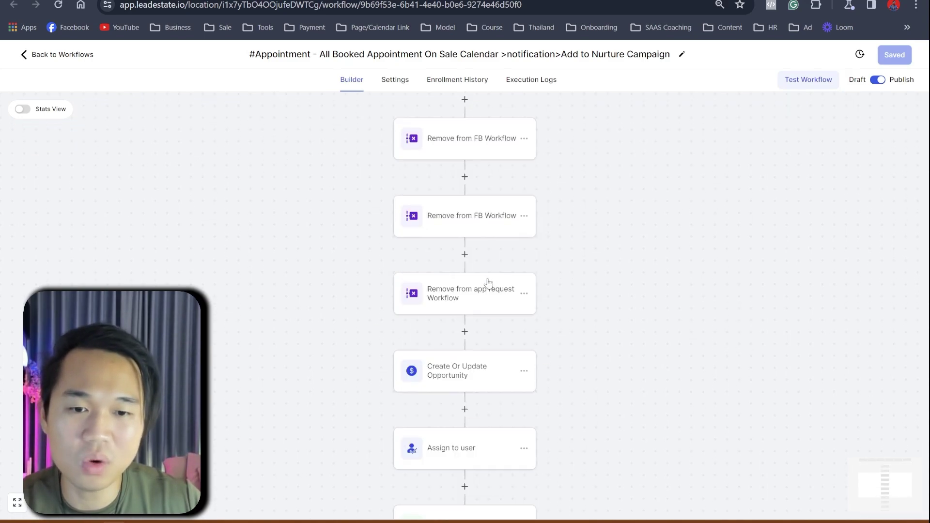
pyautogui.scroll(-3, 484, 279)
pyautogui.scroll(-2, 478, 295)
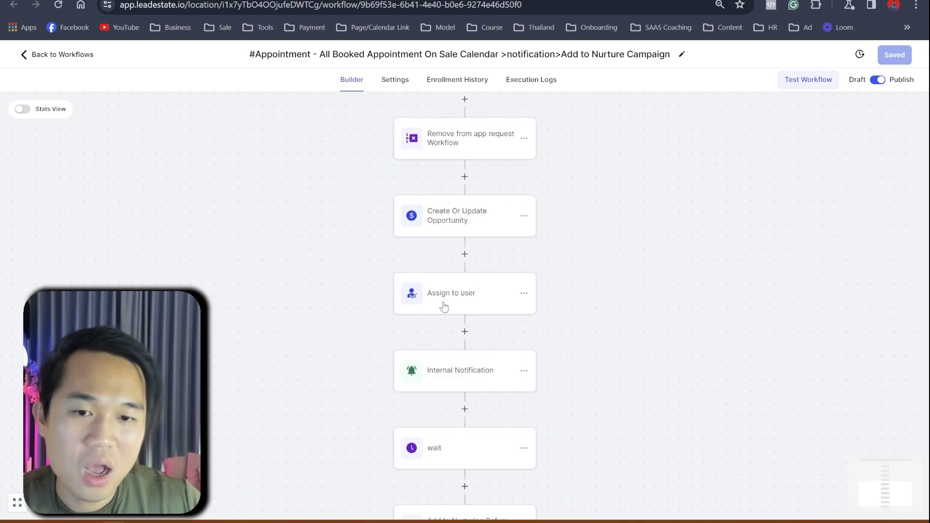
pyautogui.scroll(-2, 444, 336)
pyautogui.scroll(2, 467, 228)
pyautogui.scroll(-5, 432, 395)
pyautogui.scroll(2, 446, 389)
pyautogui.scroll(-2, 450, 387)
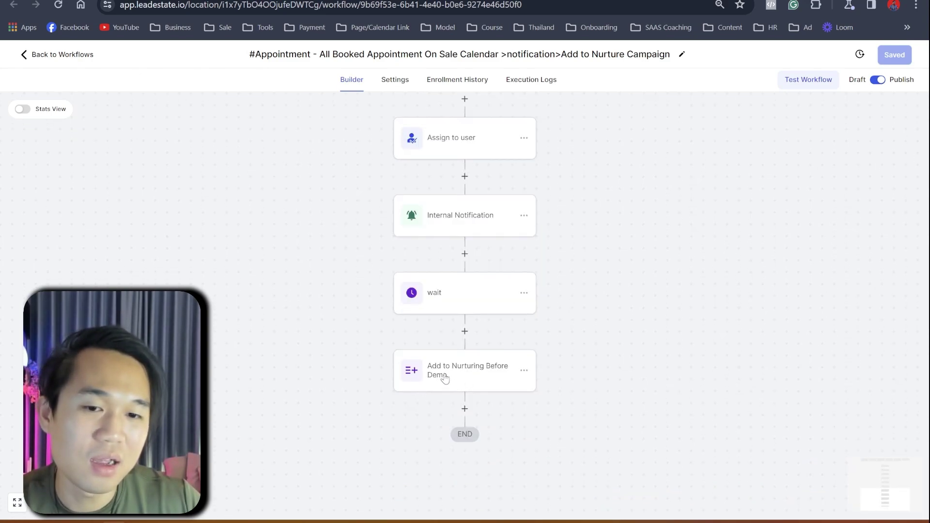
# - Inspect the Add to Nurturing Before Demo step, then open the Realtor Nurturing Campaign Before Demo workflow
pyautogui.click(480, 371)
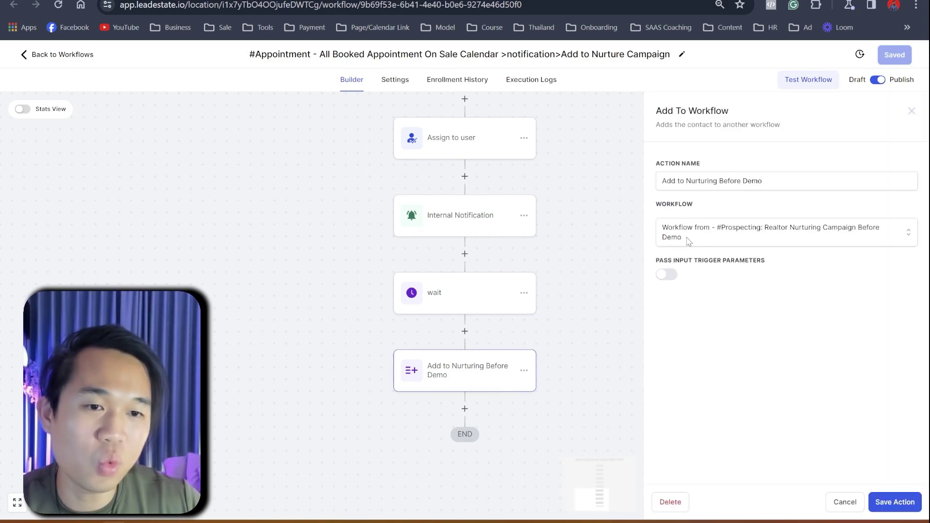
pyautogui.click(566, 282)
pyautogui.scroll(10, 540, 321)
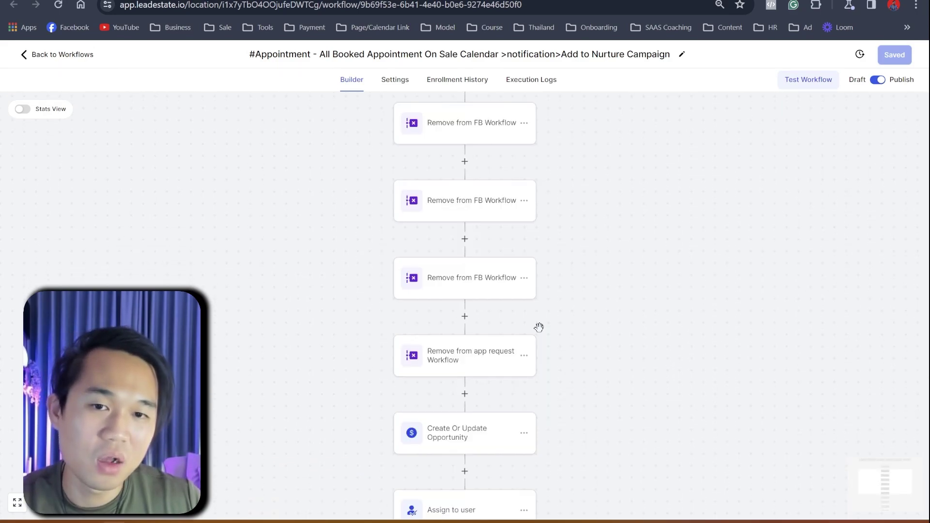
pyautogui.scroll(3, 538, 327)
pyautogui.scroll(-4, 539, 327)
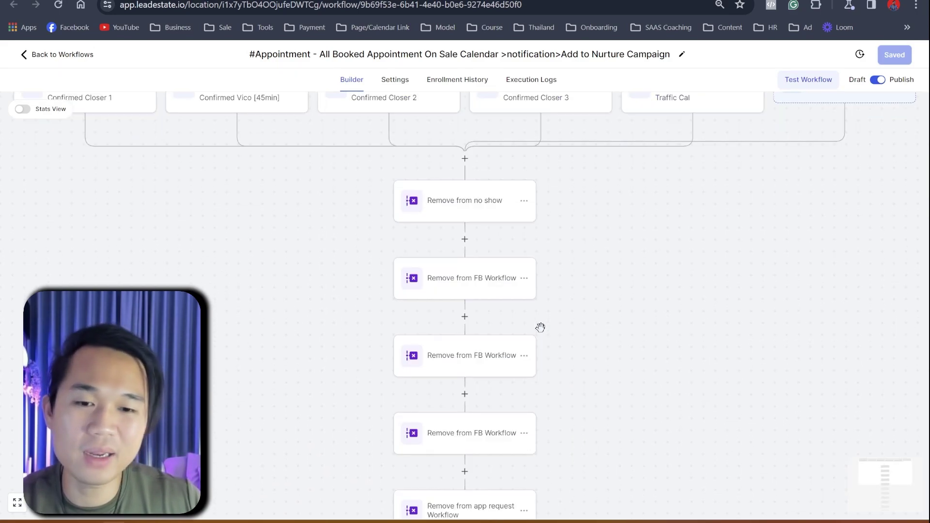
pyautogui.scroll(-7, 538, 328)
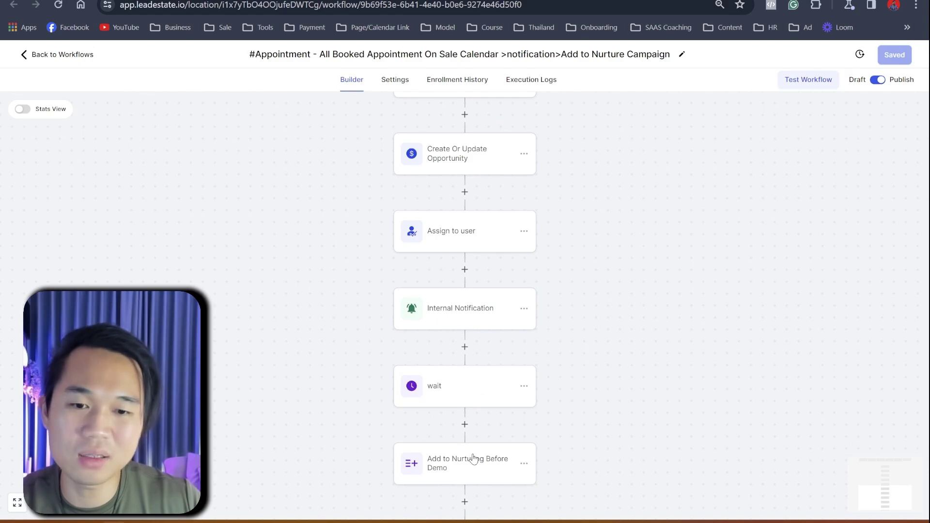
pyautogui.click(479, 465)
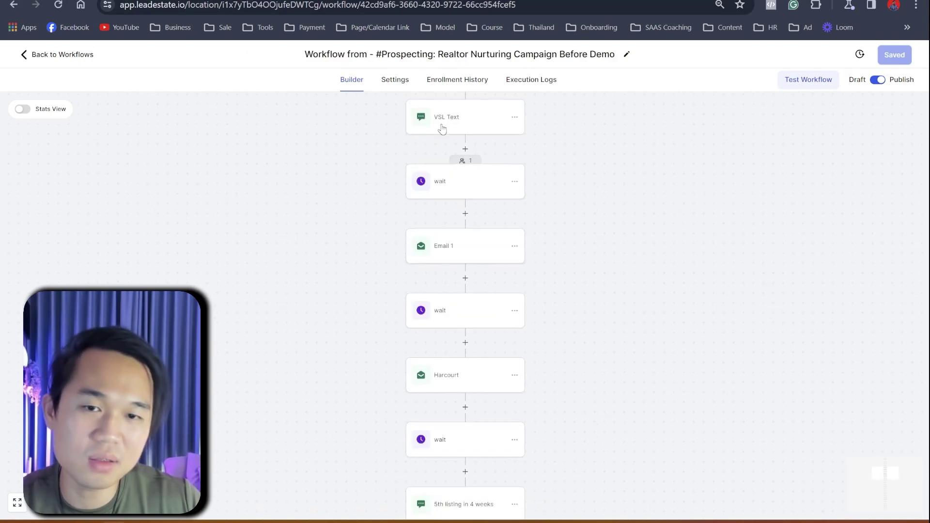
pyautogui.click(425, 54)
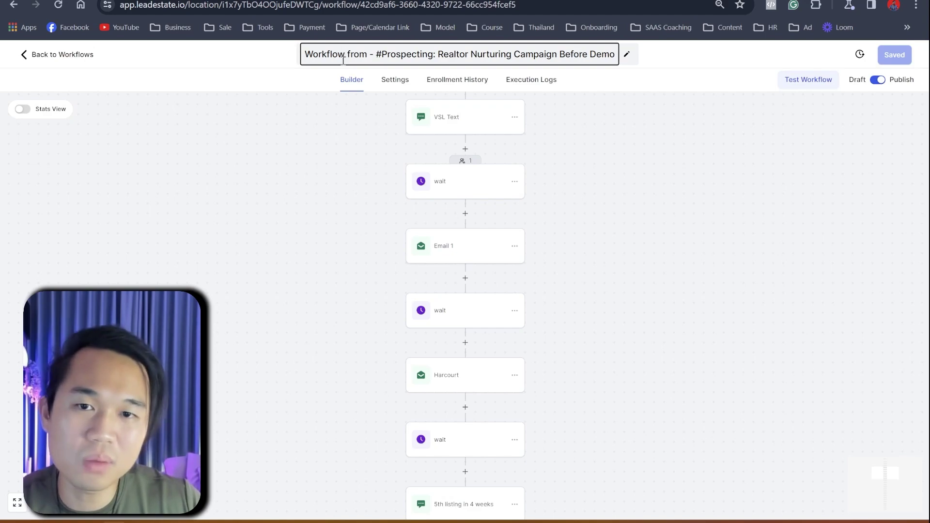
pyautogui.moveTo(444, 57); pyautogui.dragTo(638, 57)
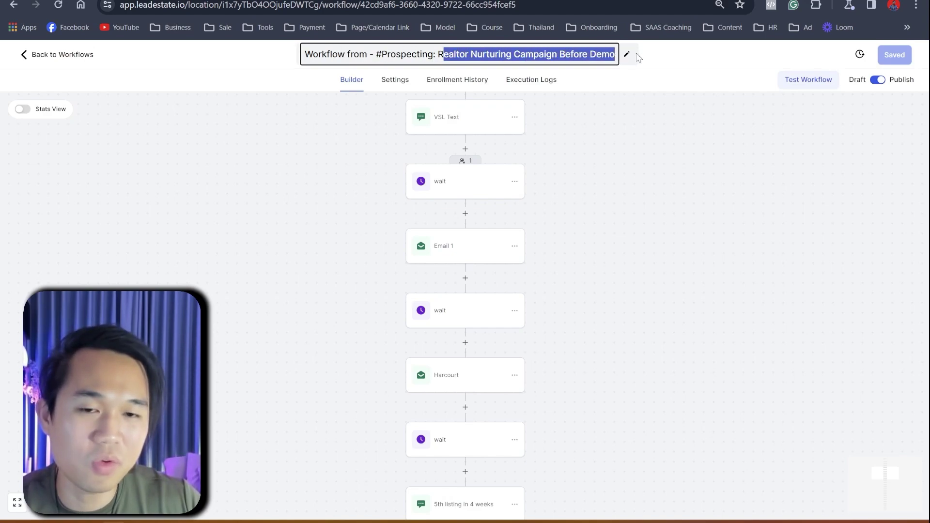
pyautogui.click(605, 171)
pyautogui.scroll(2, 593, 175)
pyautogui.scroll(3, 594, 174)
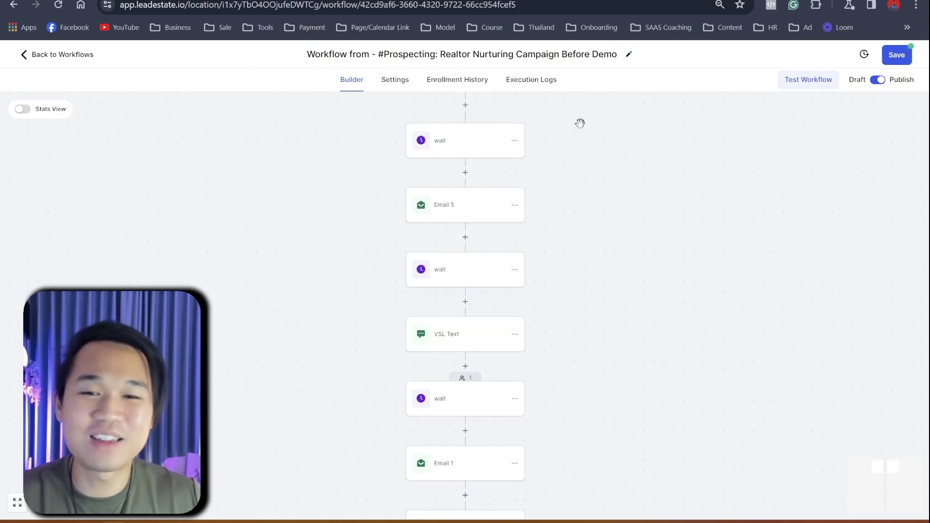
pyautogui.scroll(2, 521, 218)
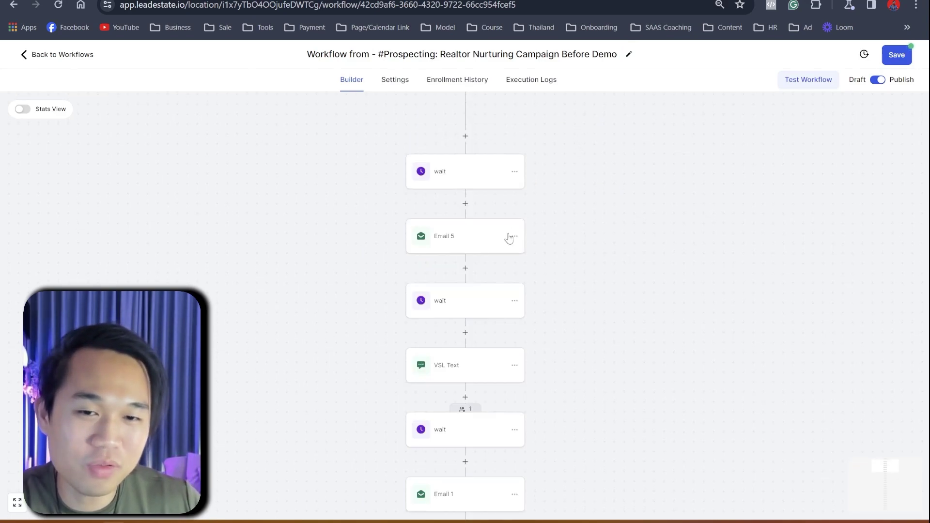
pyautogui.click(463, 247)
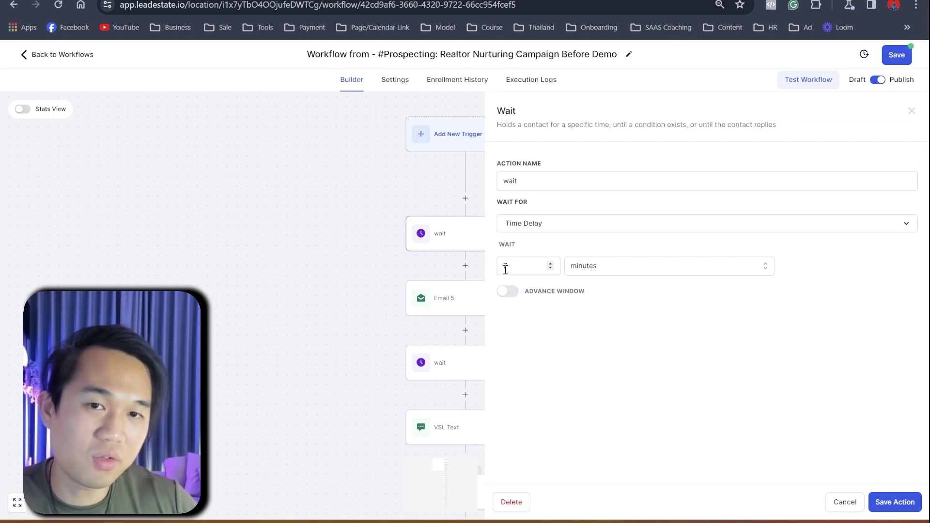
pyautogui.click(453, 298)
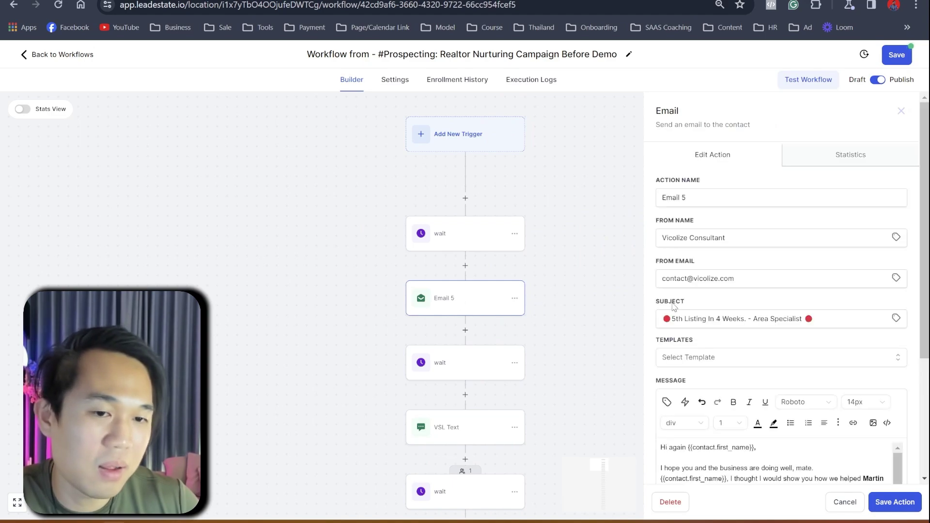
pyautogui.scroll(-4, 785, 280)
pyautogui.scroll(-3, 779, 291)
pyautogui.scroll(3, 819, 321)
pyautogui.scroll(-3, 820, 322)
pyautogui.scroll(2, 730, 326)
pyautogui.scroll(1, 730, 326)
pyautogui.moveTo(695, 292); pyautogui.dragTo(807, 305)
pyautogui.click(813, 298)
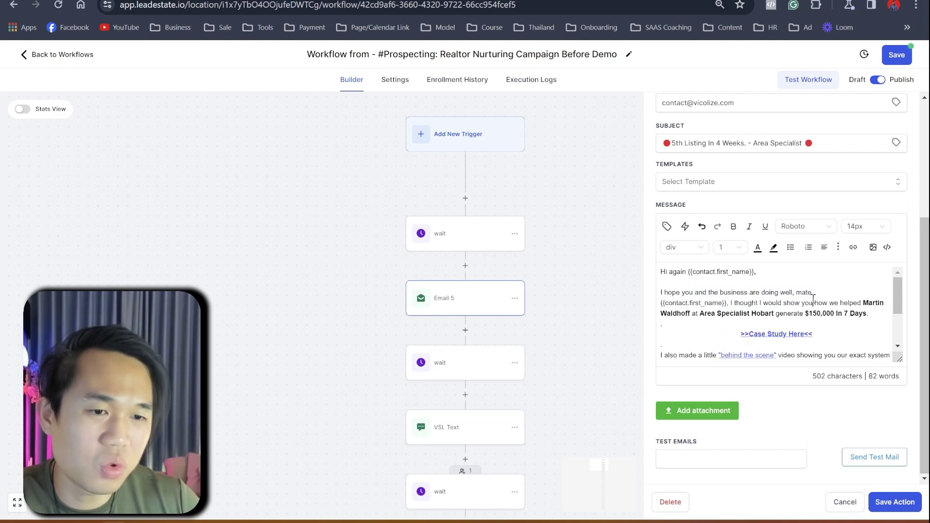
pyautogui.scroll(-2, 816, 301)
pyautogui.scroll(2, 825, 296)
pyautogui.moveTo(827, 295); pyautogui.dragTo(802, 322)
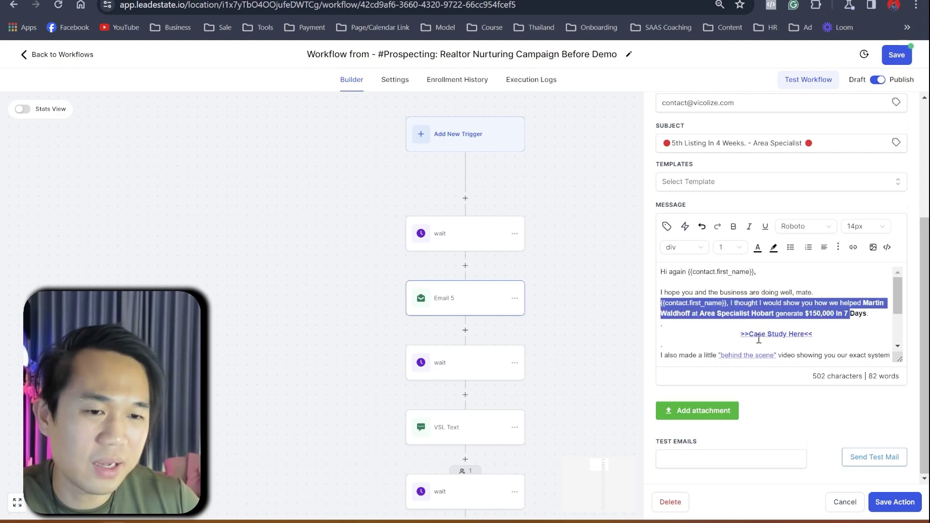
pyautogui.scroll(-3, 765, 319)
pyautogui.click(777, 278)
pyautogui.click(746, 294)
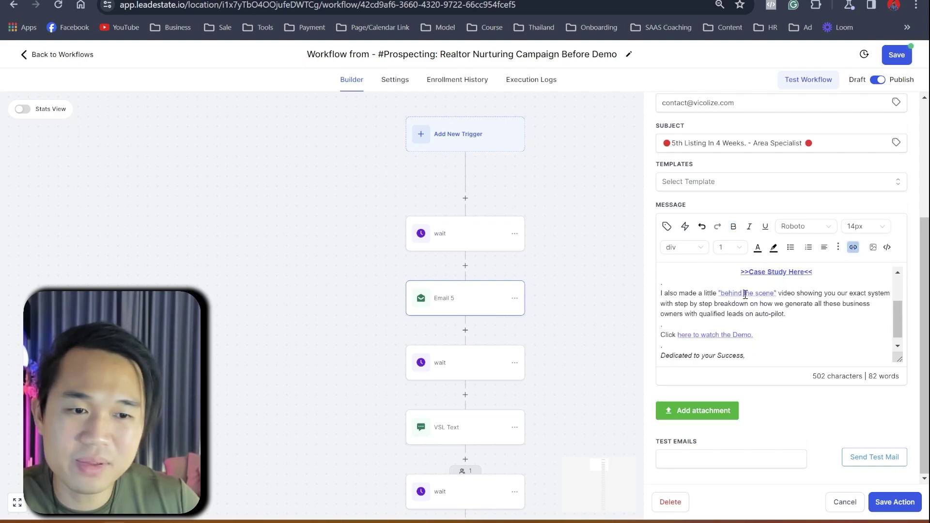
pyautogui.click(778, 275)
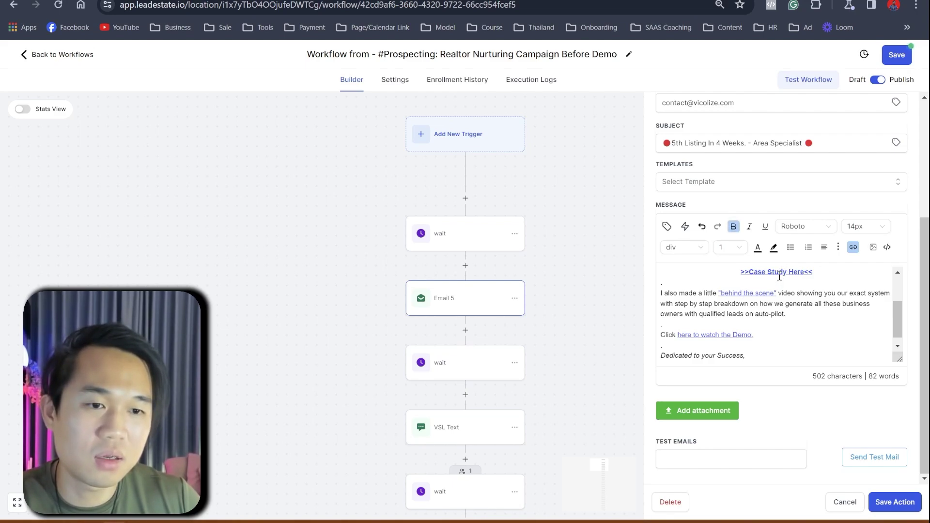
pyautogui.click(755, 296)
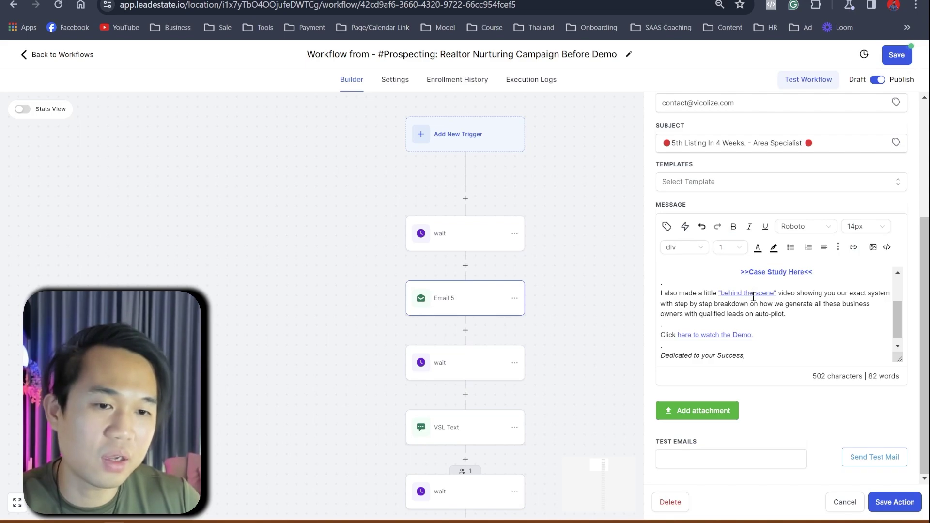
pyautogui.click(781, 274)
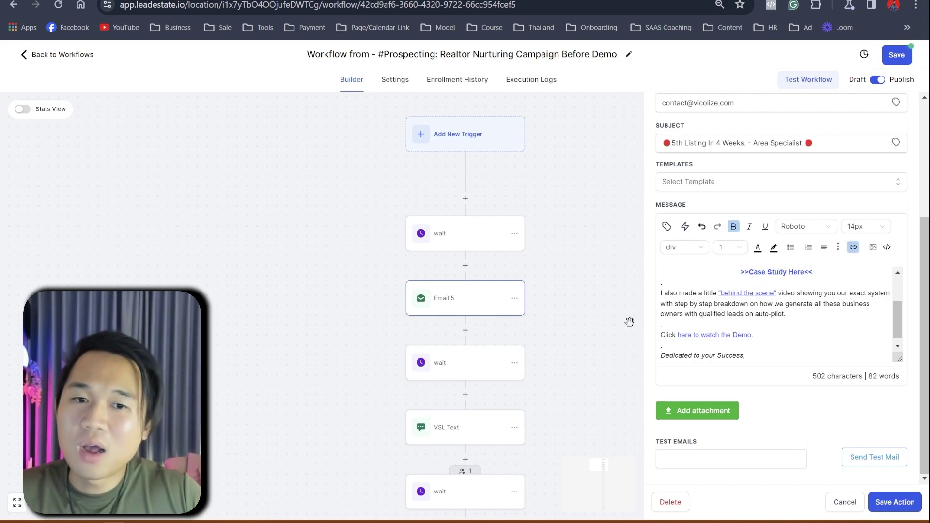
pyautogui.click(587, 317)
pyautogui.scroll(-1, 484, 363)
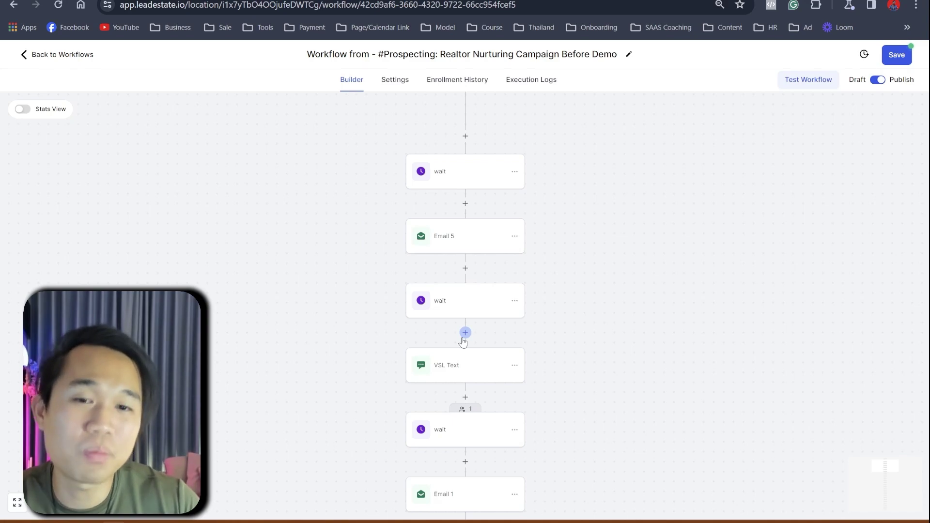
# - View the second wait step's delay, then the VSL Text SMS step's settings
pyautogui.click(438, 307)
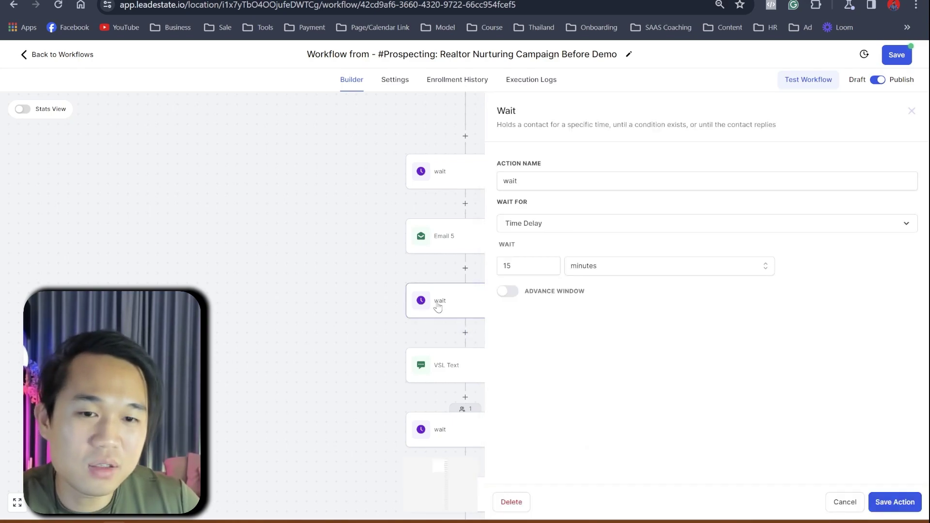
pyautogui.click(509, 266)
pyautogui.click(439, 368)
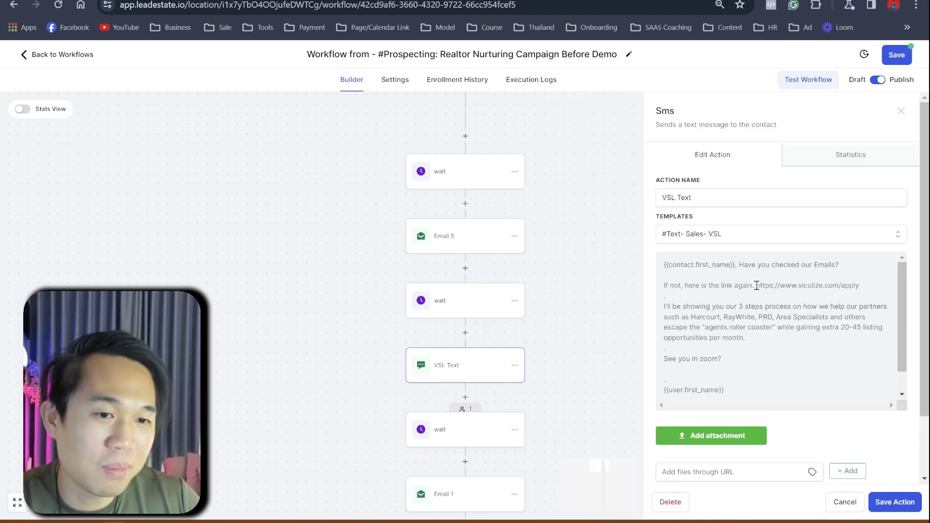
# - Open the message's vicolize.com/apply link in a new browser tab
pyautogui.moveTo(756, 285); pyautogui.dragTo(856, 283)
pyautogui.hotkey('ctrl', 'c')
pyautogui.hotkey('ctrl', 't')
pyautogui.hotkey('ctrl', 'v')
pyautogui.press('Return')
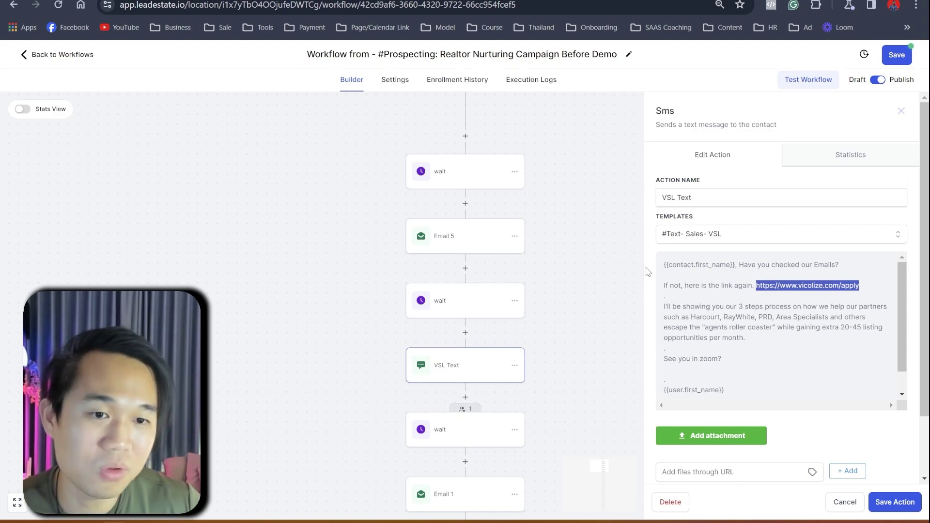
pyautogui.scroll(-1, 727, 336)
pyautogui.scroll(-1, 728, 339)
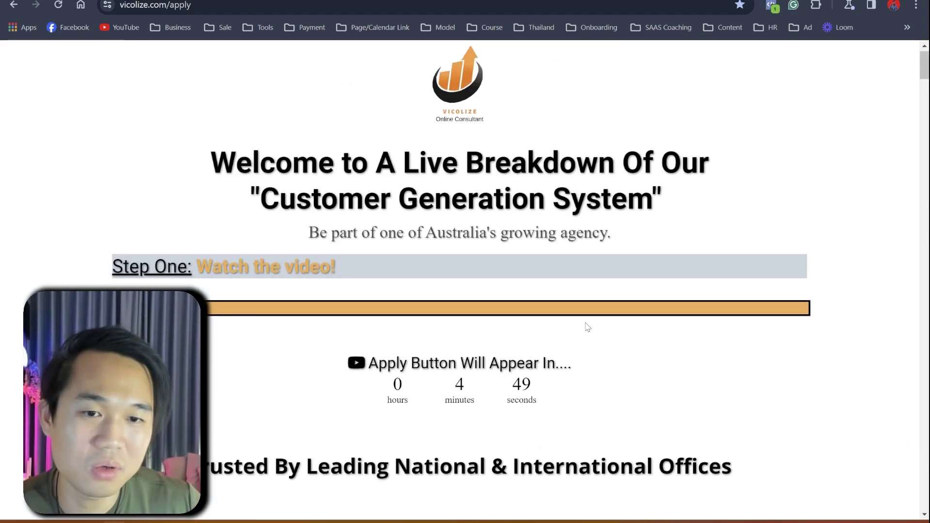
# - Scroll vicolize.com/apply past the partner logos to testimonial videos like '5th LISTING'
pyautogui.scroll(-5, 587, 339)
pyautogui.scroll(2, 576, 349)
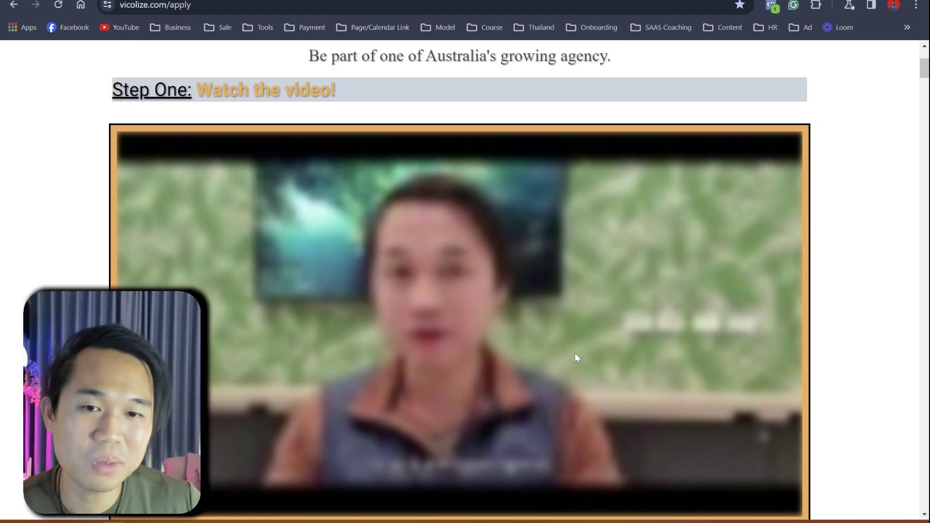
pyautogui.scroll(-3, 428, 339)
pyautogui.scroll(2, 429, 339)
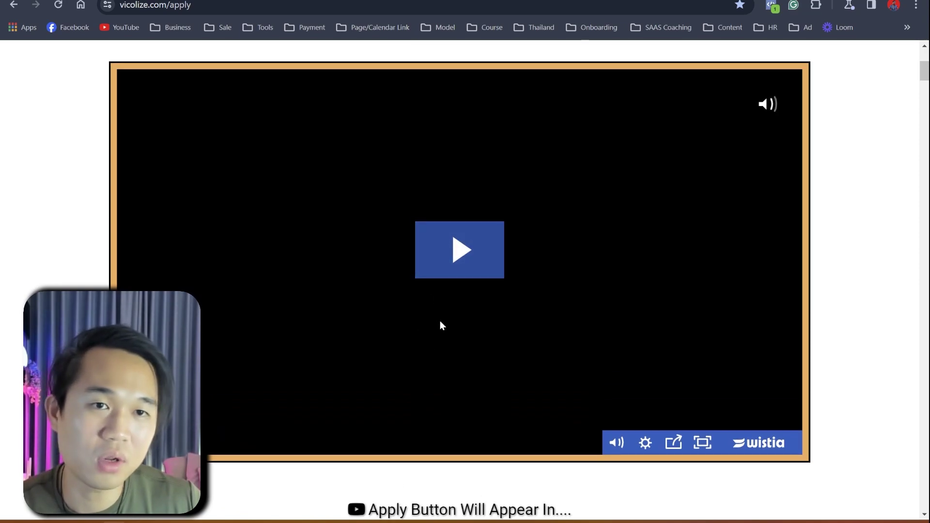
pyautogui.scroll(-6, 441, 315)
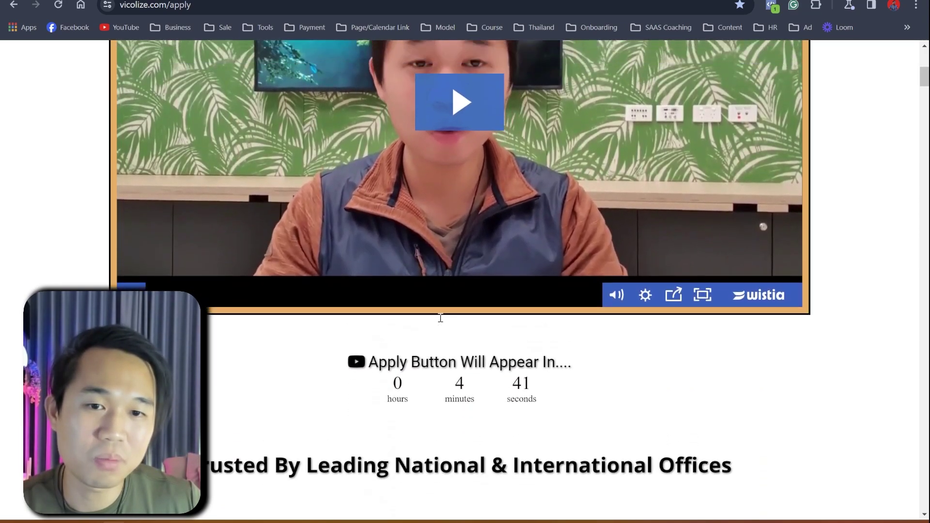
pyautogui.scroll(-15, 442, 323)
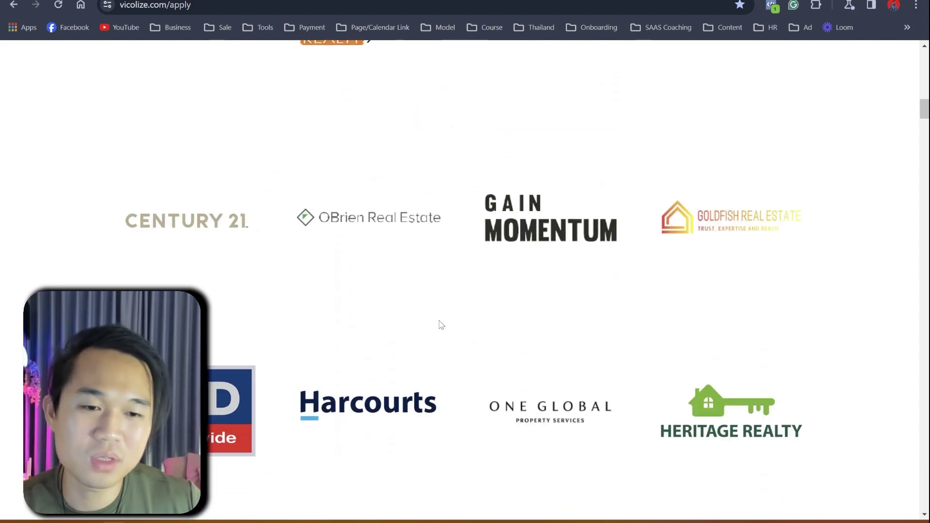
pyautogui.scroll(-14, 441, 327)
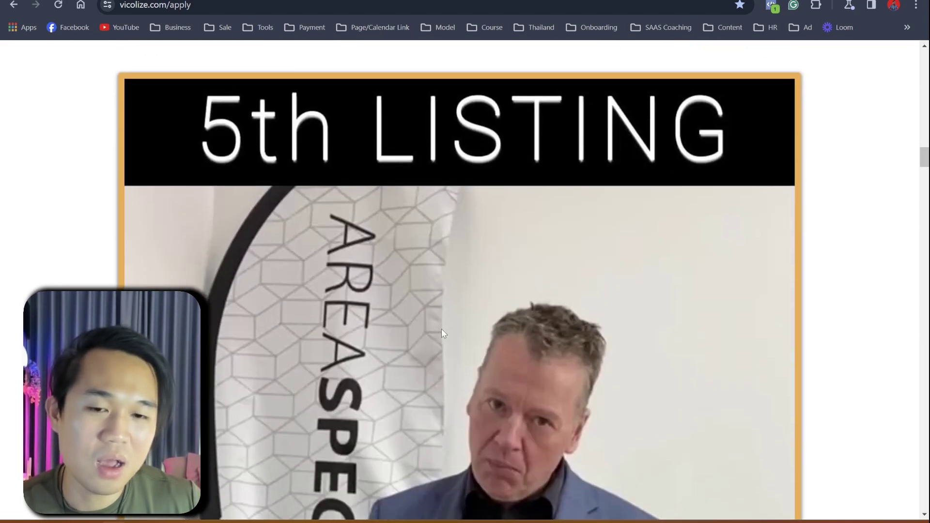
pyautogui.scroll(9, 448, 329)
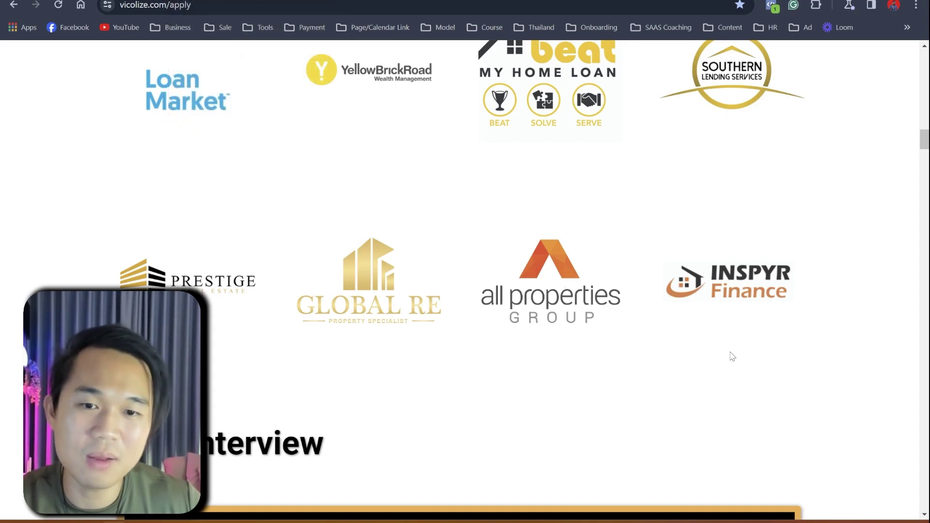
pyautogui.scroll(-12, 706, 380)
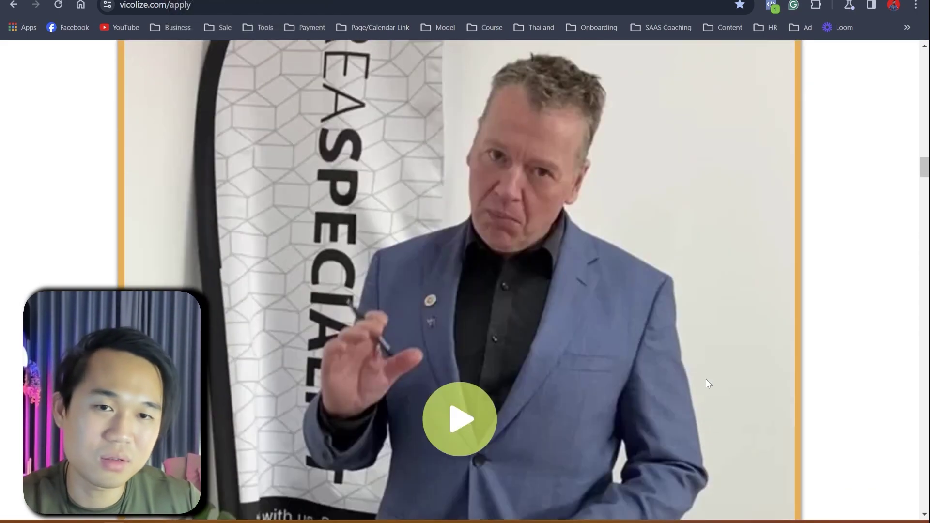
pyautogui.scroll(-10, 705, 379)
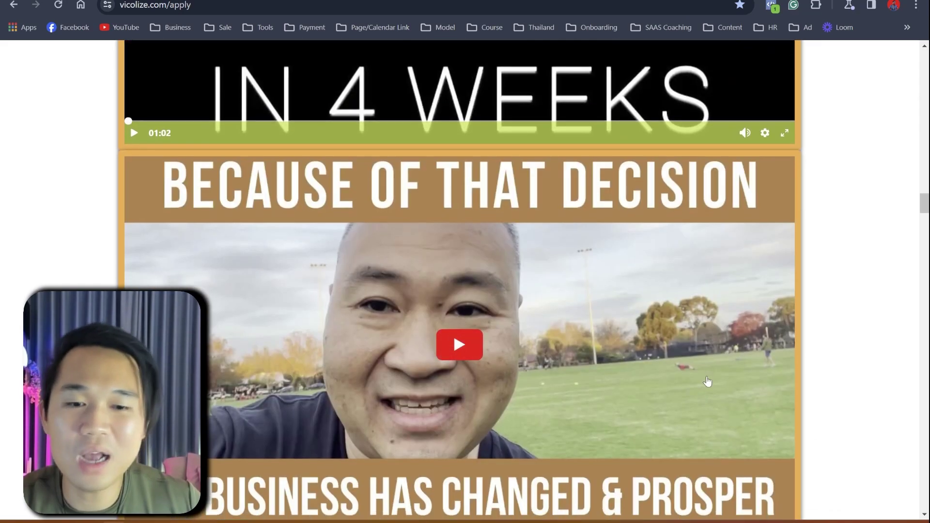
pyautogui.scroll(-3, 707, 381)
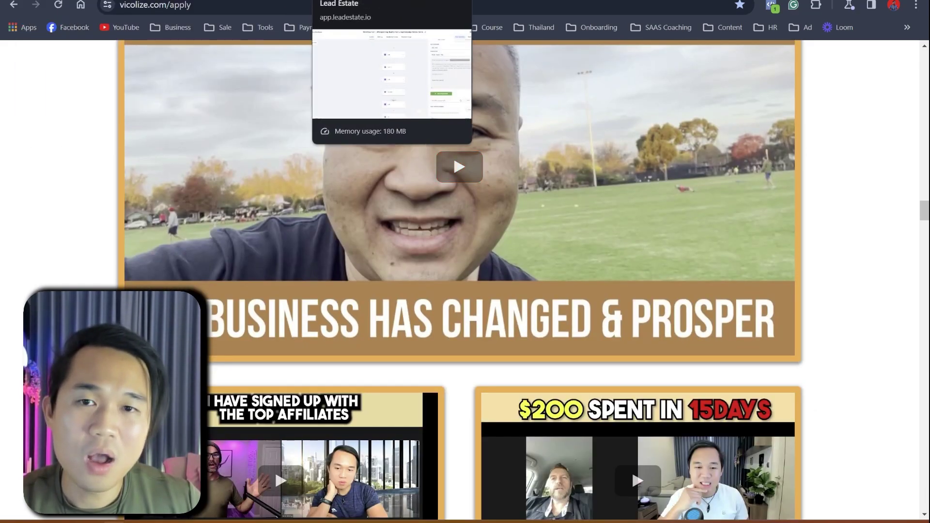
# - Return to the Lead Estate workflow and check the 24-hour wait after VSL Text
pyautogui.click(348, 0)
pyautogui.click(382, 359)
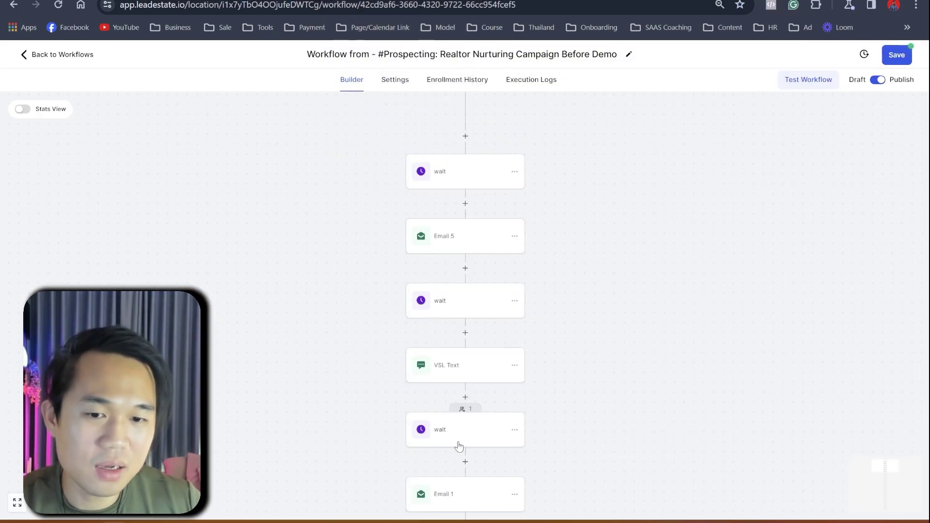
pyautogui.moveTo(459, 446); pyautogui.dragTo(452, 380)
pyautogui.click(460, 374)
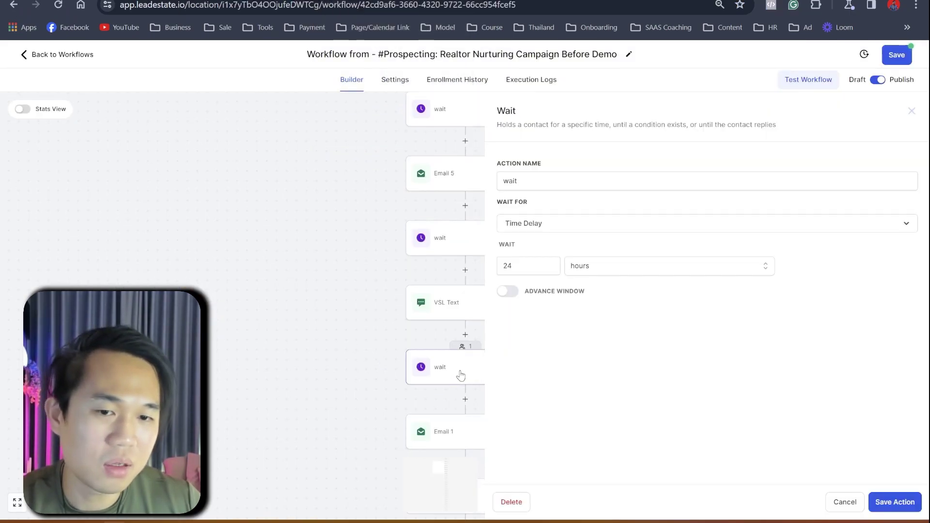
pyautogui.doubleClick(506, 265)
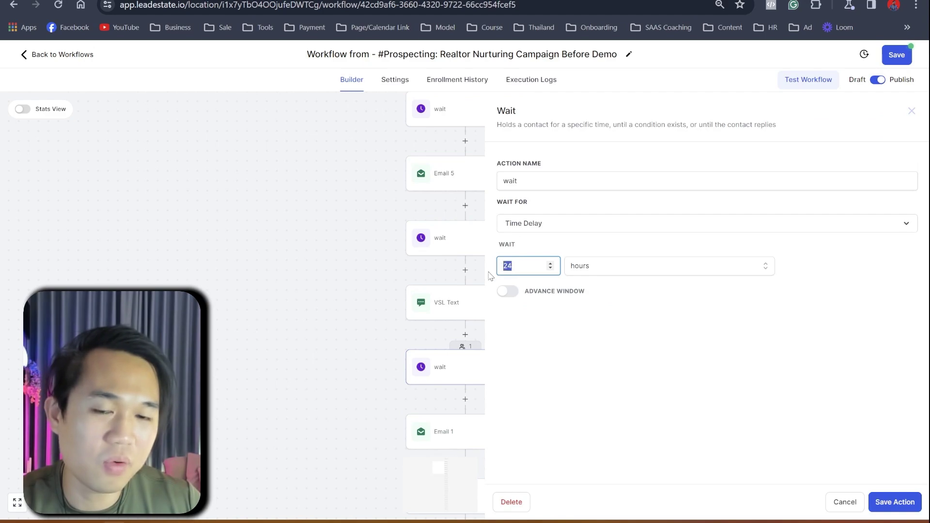
pyautogui.scroll(-4, 394, 365)
pyautogui.scroll(-1, 404, 355)
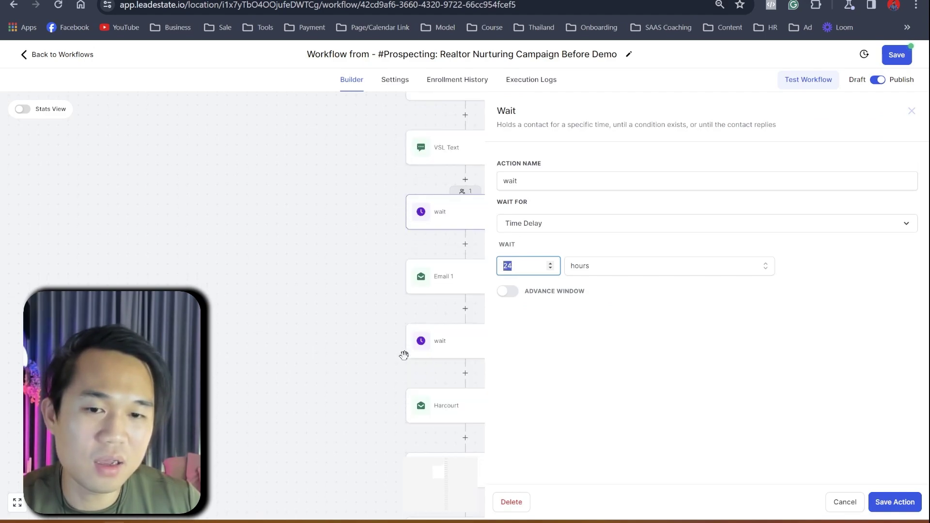
# - Inspect the wait steps after Email 1 and Harcourt, then the Harcourt email step
pyautogui.click(424, 343)
pyautogui.scroll(-2, 441, 372)
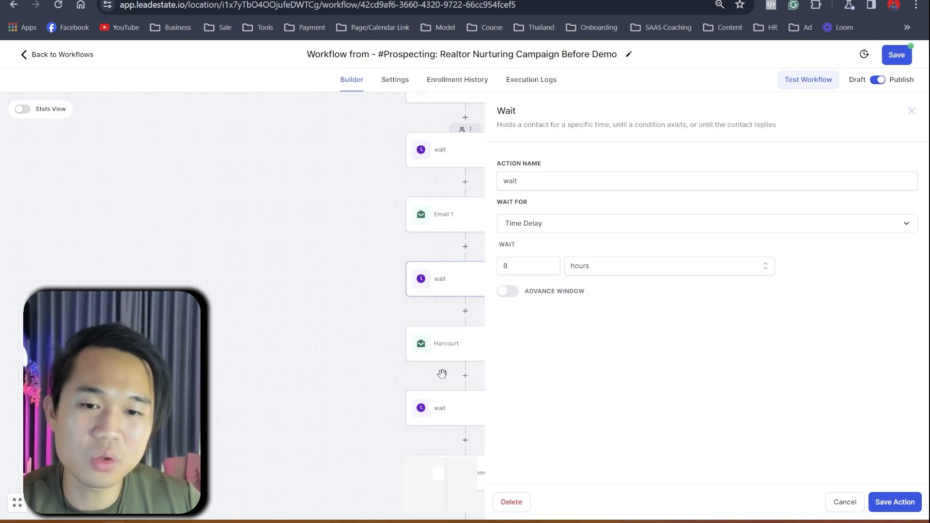
pyautogui.click(439, 409)
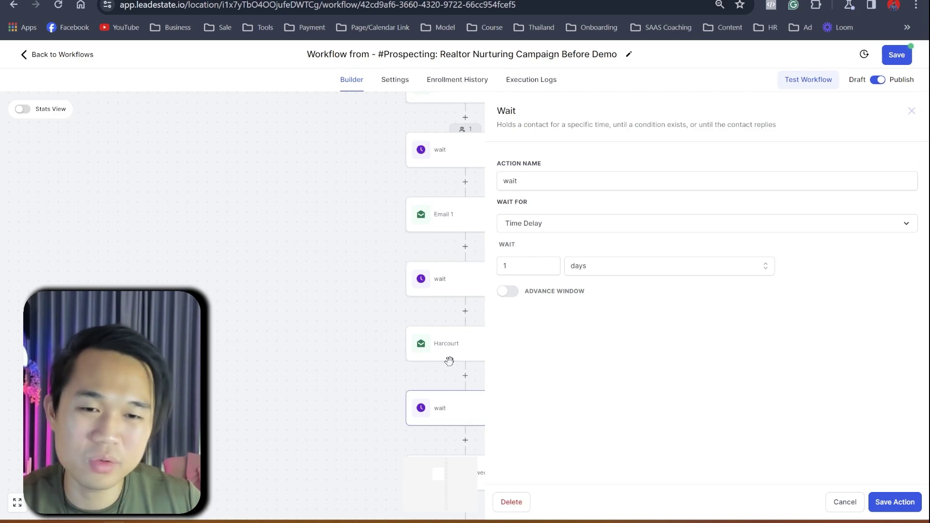
pyautogui.scroll(-1, 441, 378)
pyautogui.click(449, 324)
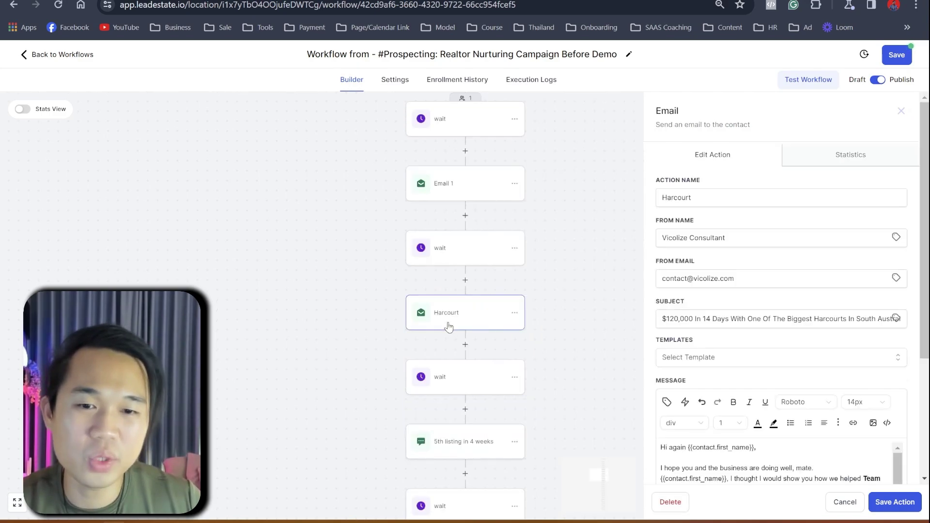
pyautogui.scroll(-2, 463, 401)
# - Inspect the '5th listing in 4 weeks' text, Email 3 and '10x ROI in just 4 weeks' text steps
pyautogui.click(460, 375)
pyautogui.scroll(-2, 465, 402)
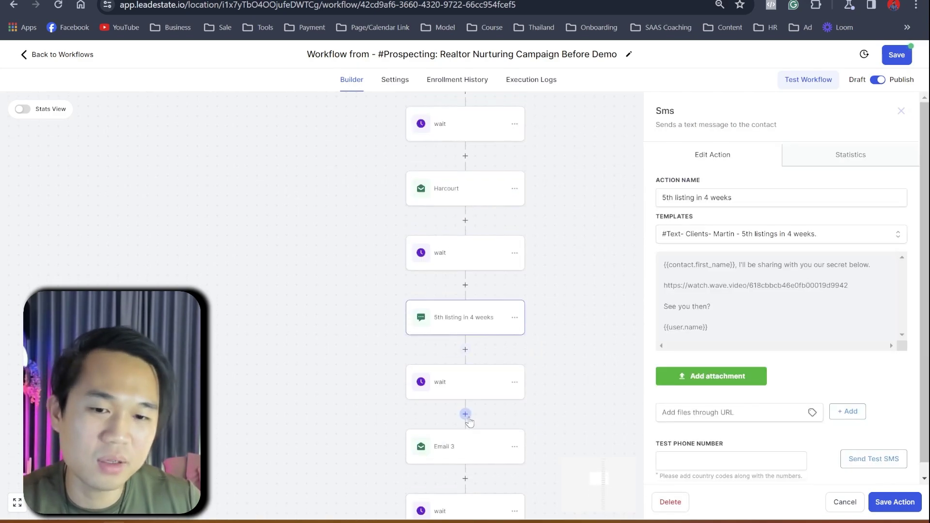
pyautogui.click(465, 449)
pyautogui.scroll(-3, 465, 448)
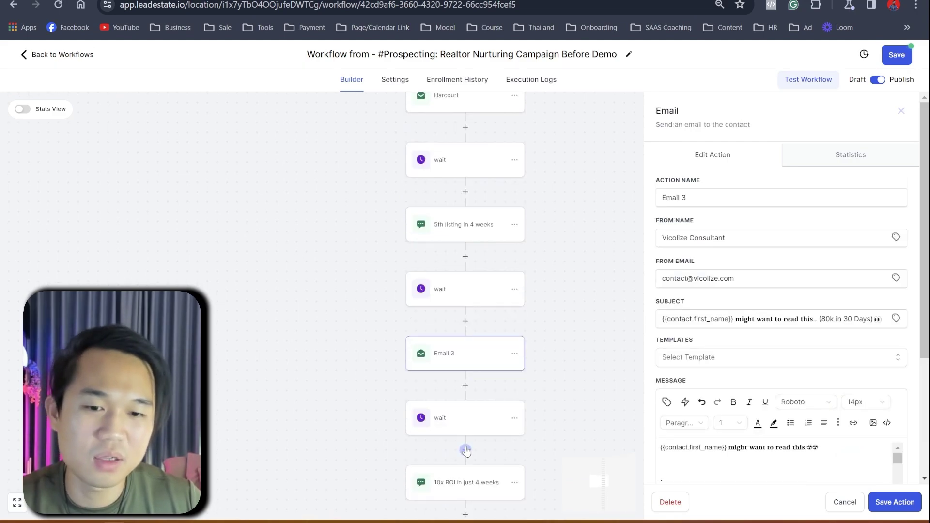
pyautogui.scroll(-2, 466, 443)
pyautogui.click(467, 419)
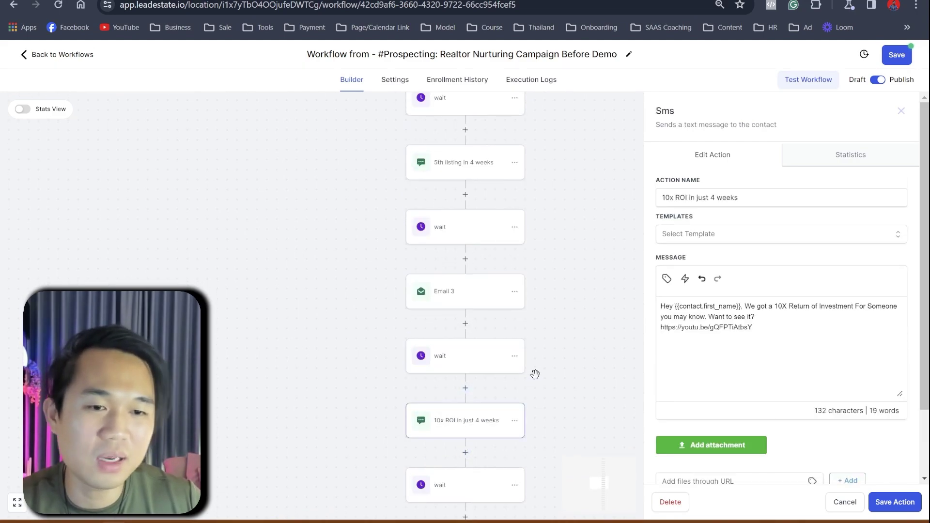
pyautogui.scroll(-2, 474, 424)
pyautogui.scroll(-3, 472, 429)
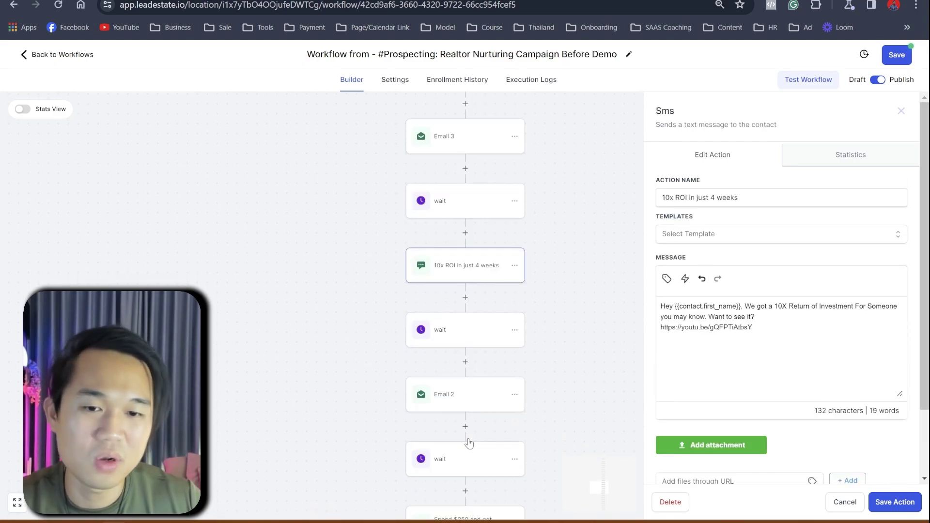
# - Inspect the Email 2 step and scroll the workflow through to END
pyautogui.click(457, 398)
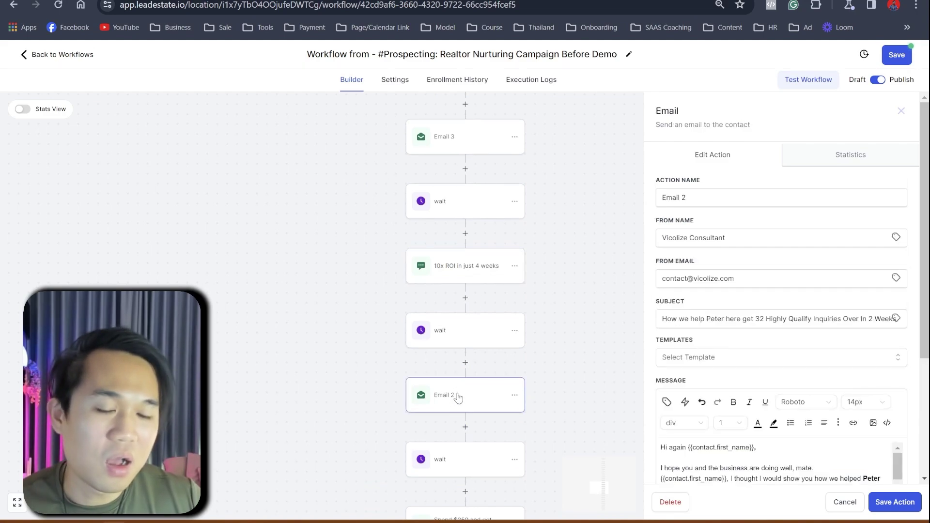
pyautogui.scroll(-5, 531, 386)
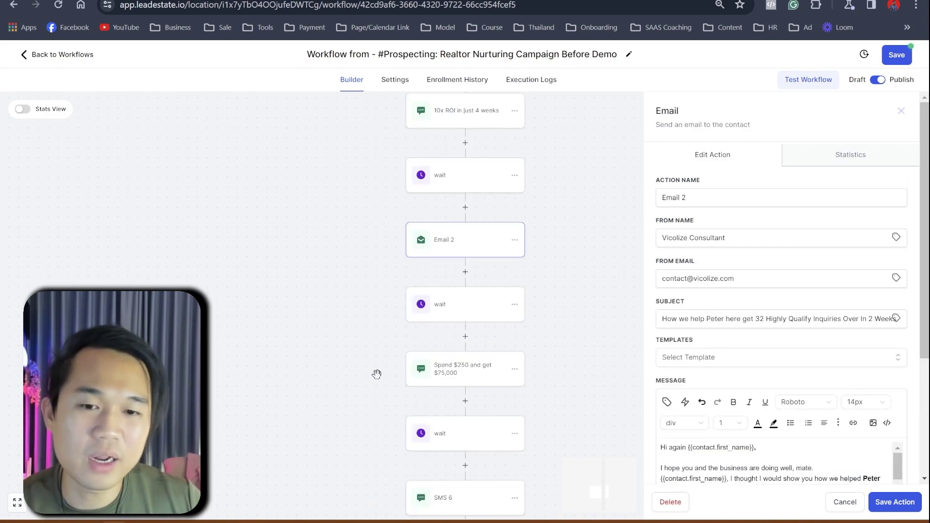
pyautogui.scroll(-2, 401, 382)
pyautogui.scroll(1, 406, 387)
pyautogui.scroll(2, 406, 388)
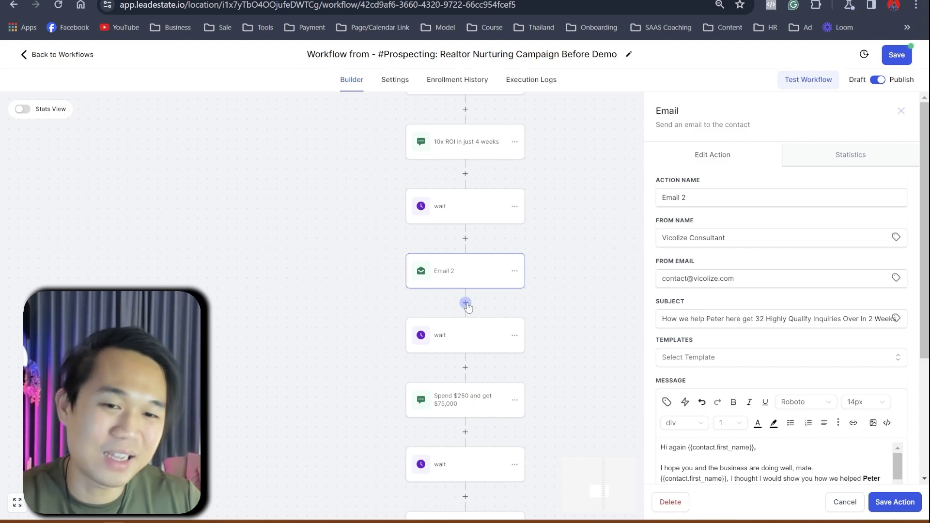
pyautogui.scroll(-10, 369, 376)
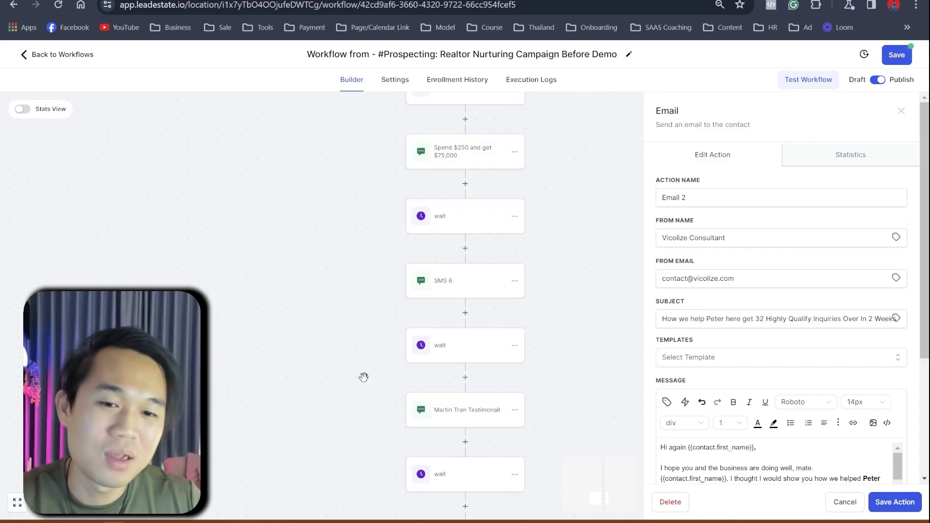
pyautogui.scroll(6, 363, 380)
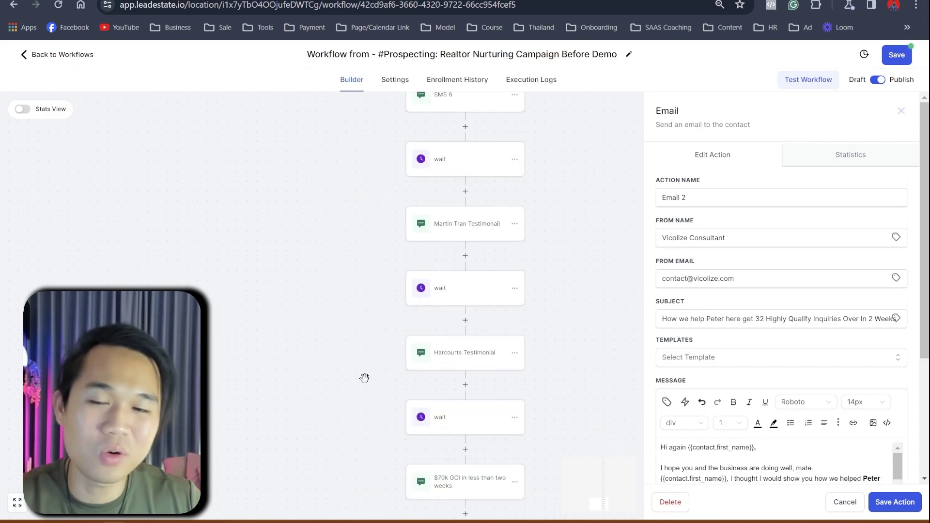
pyautogui.scroll(2, 364, 379)
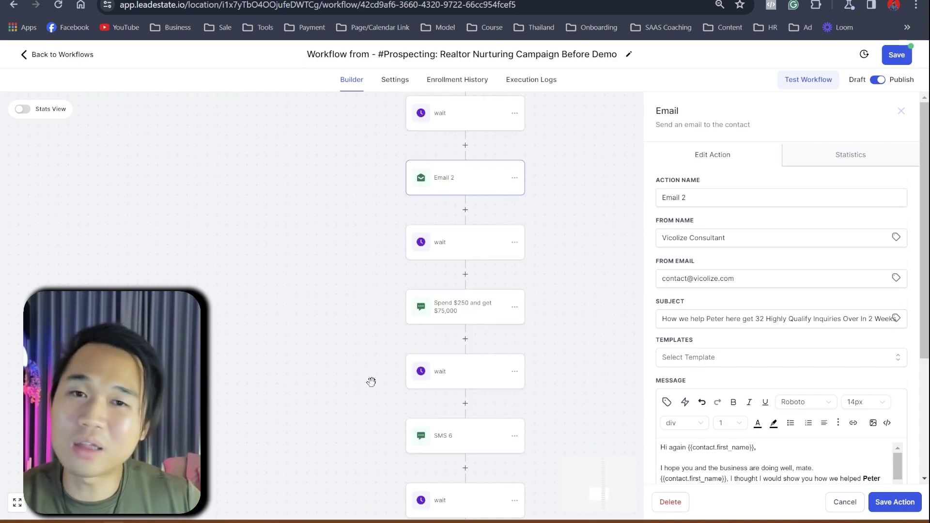
pyautogui.scroll(-7, 431, 440)
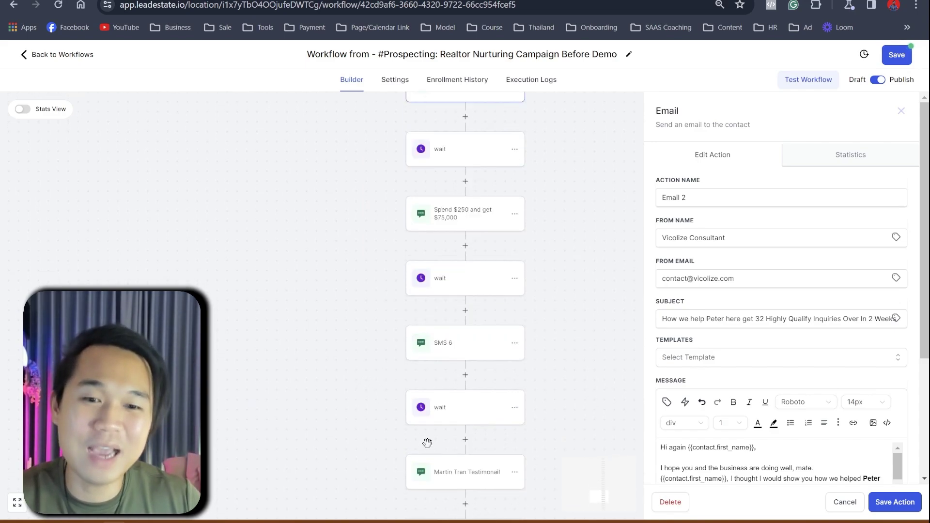
pyautogui.scroll(-2, 438, 440)
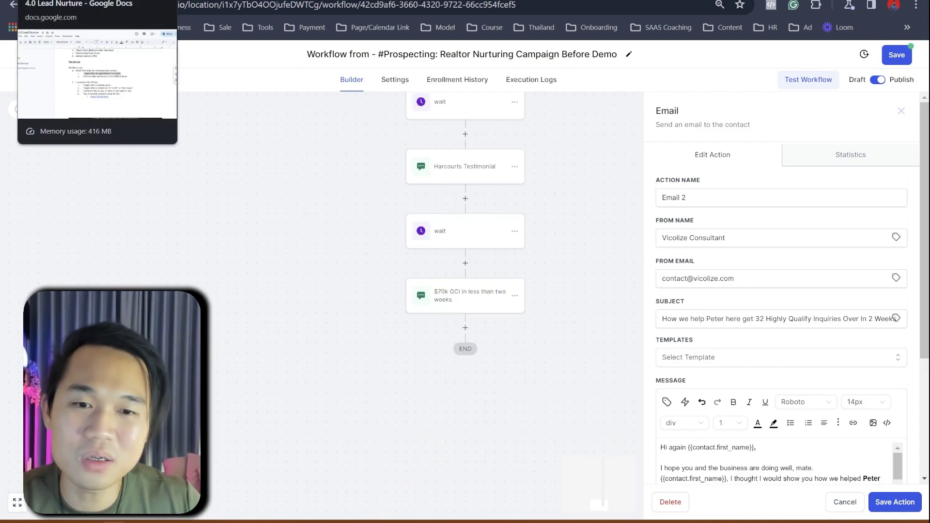
# - In the 4.0 Lead Nurture doc, select the short-term drip description and Long-term drip [Email] line
pyautogui.click(202, 1)
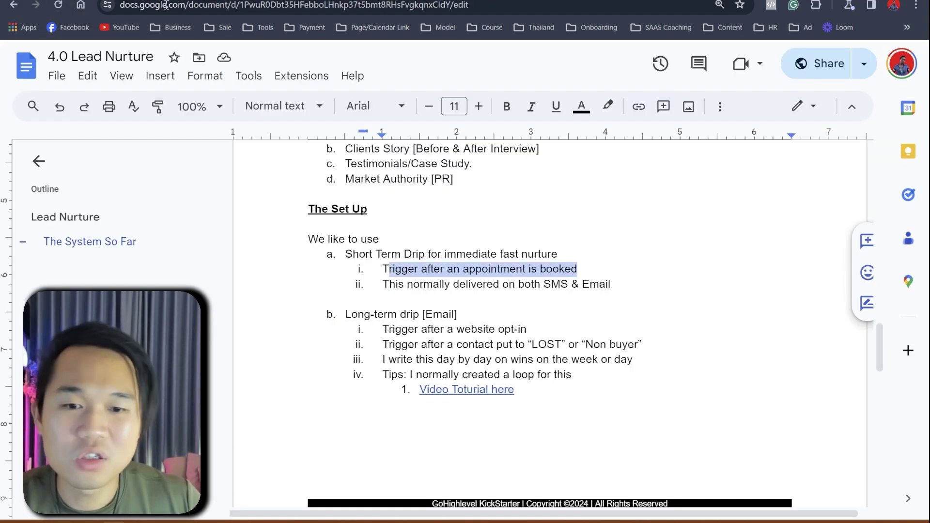
pyautogui.click(410, 286)
pyautogui.moveTo(629, 290); pyautogui.dragTo(306, 234)
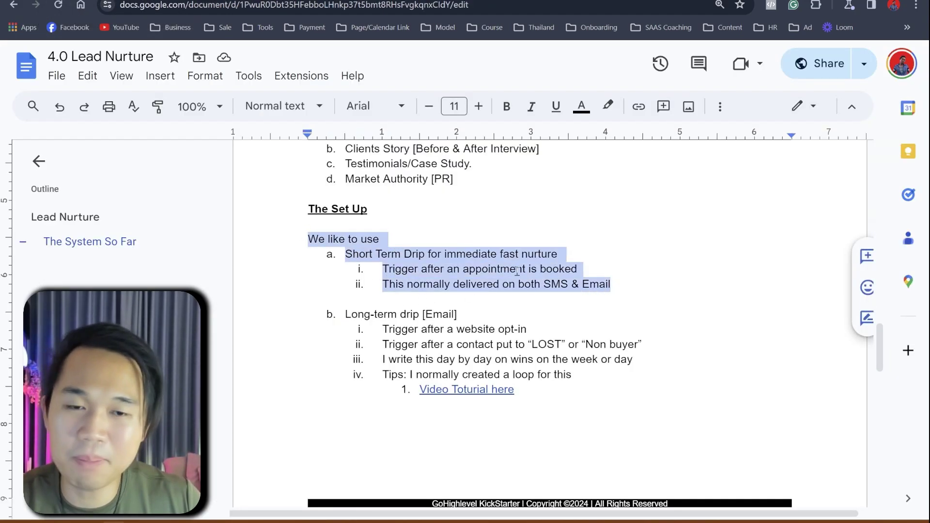
pyautogui.scroll(5, 564, 288)
pyautogui.scroll(-5, 566, 305)
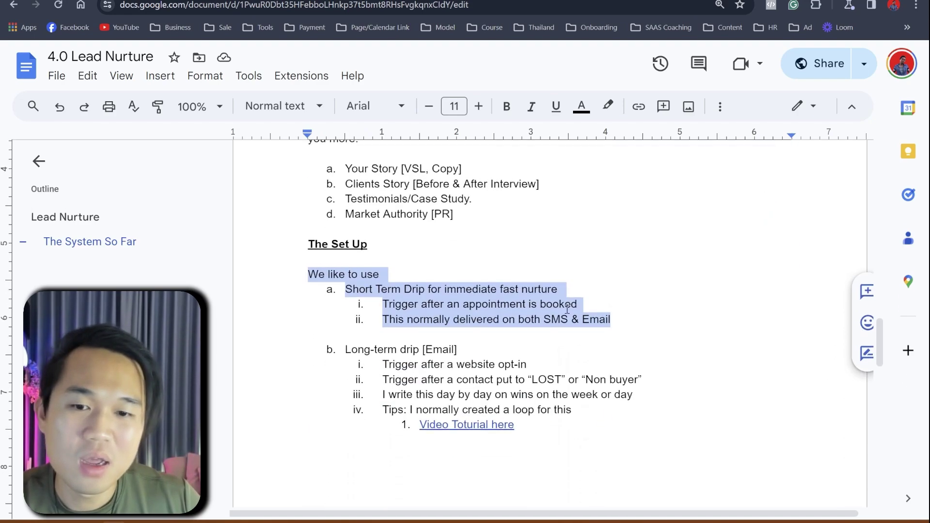
pyautogui.scroll(-2, 566, 309)
pyautogui.moveTo(348, 258); pyautogui.dragTo(464, 253)
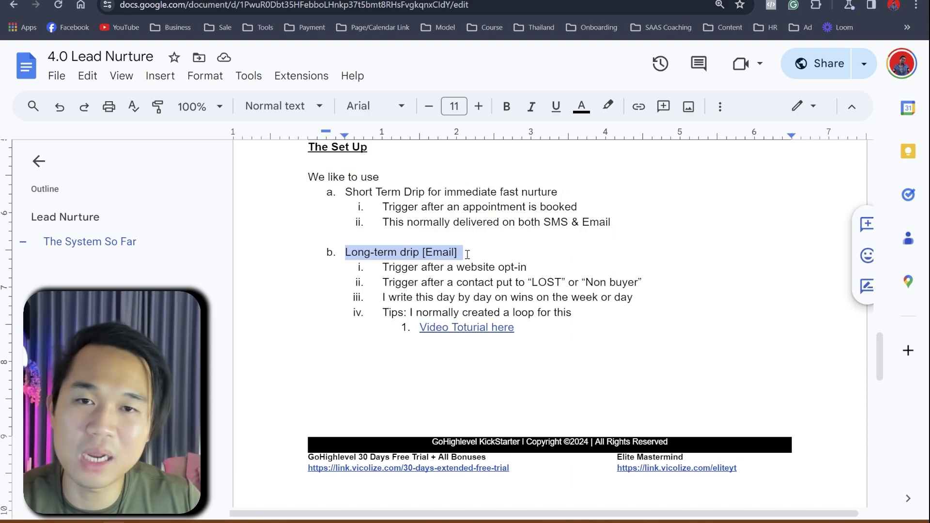
pyautogui.click(459, 252)
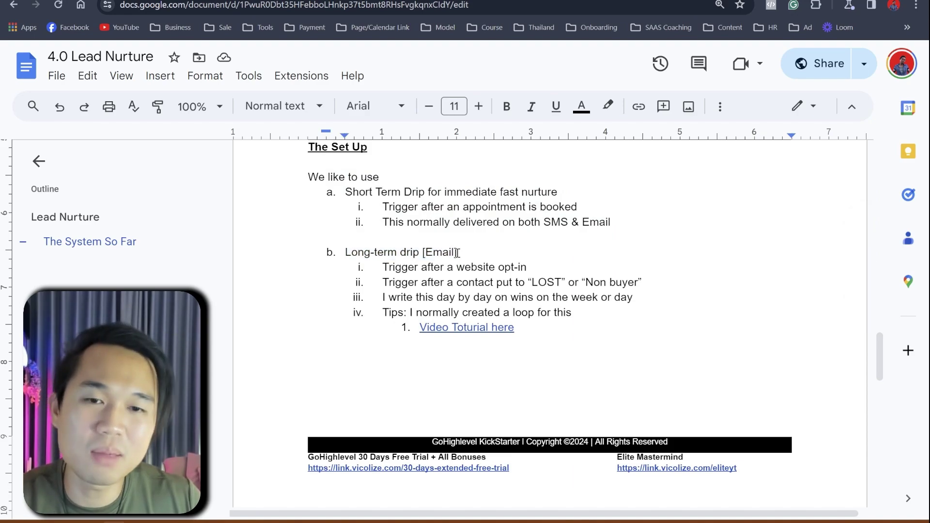
# - Highlight the long-term drip triggers: a website opt-in and contacts put to 'LOST' or 'Non buyer'
pyautogui.hotkey('ctrl', 'Tab')
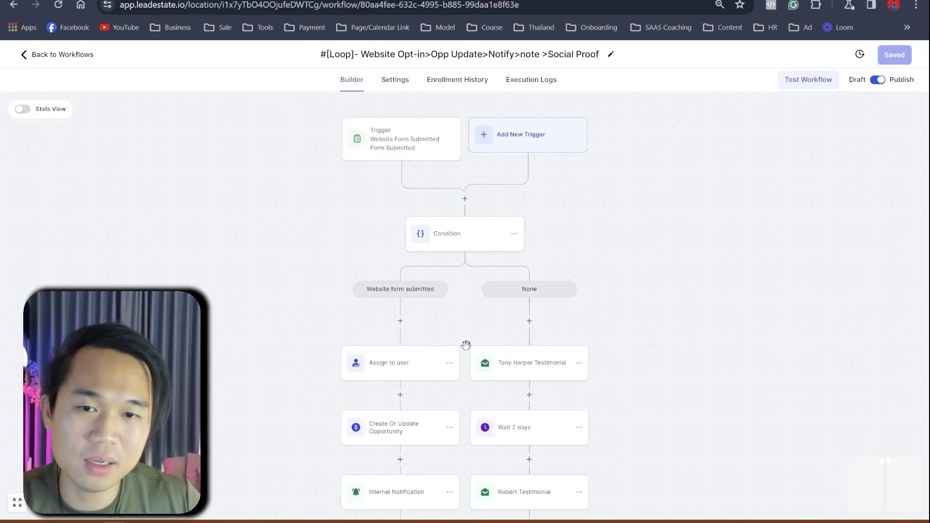
pyautogui.hotkey('ctrl', 'shift', 'Tab')
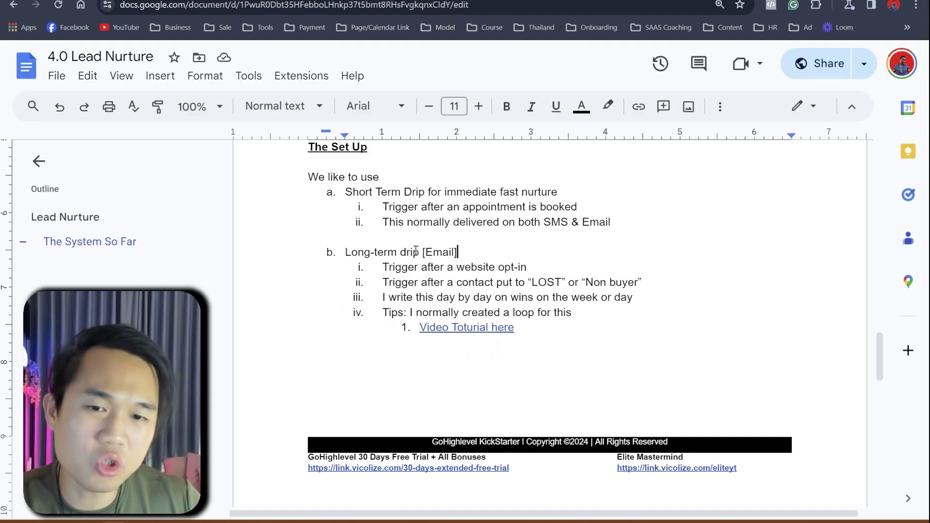
pyautogui.moveTo(444, 268); pyautogui.dragTo(533, 265)
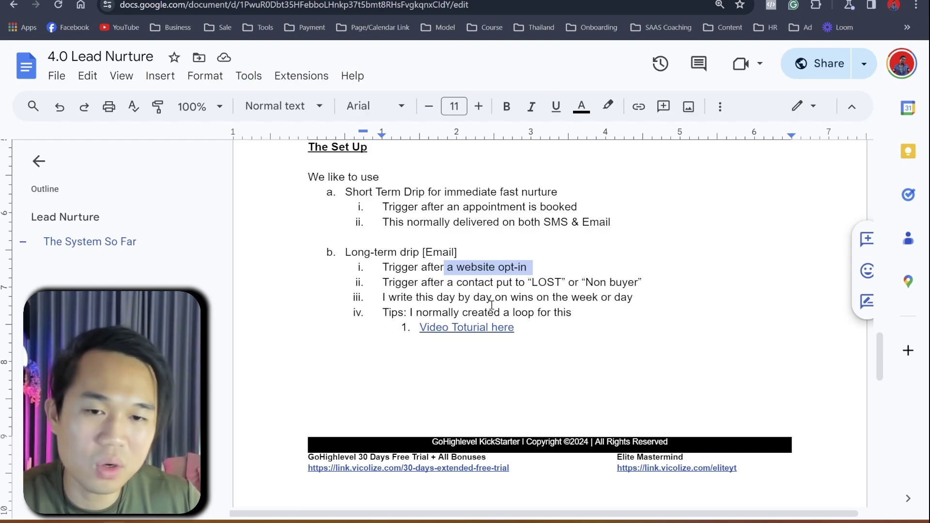
pyautogui.moveTo(448, 283); pyautogui.dragTo(566, 282)
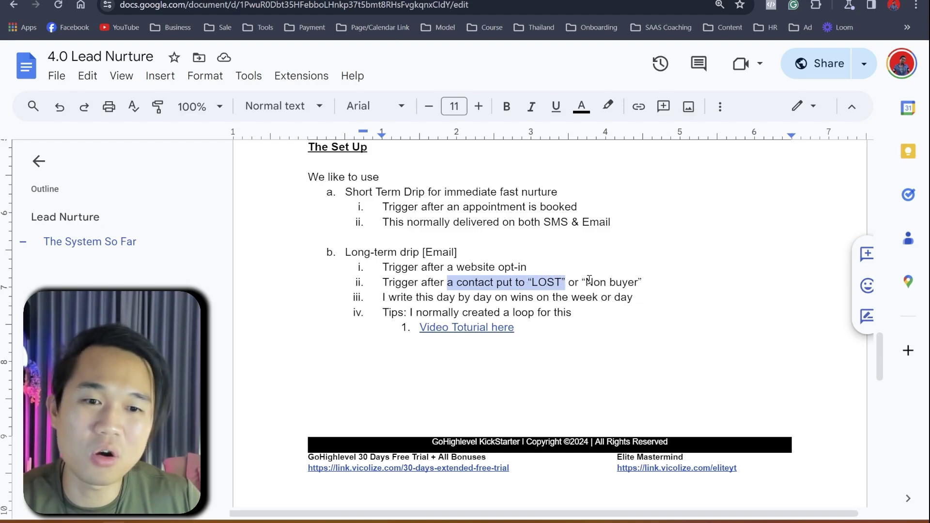
pyautogui.click(588, 281)
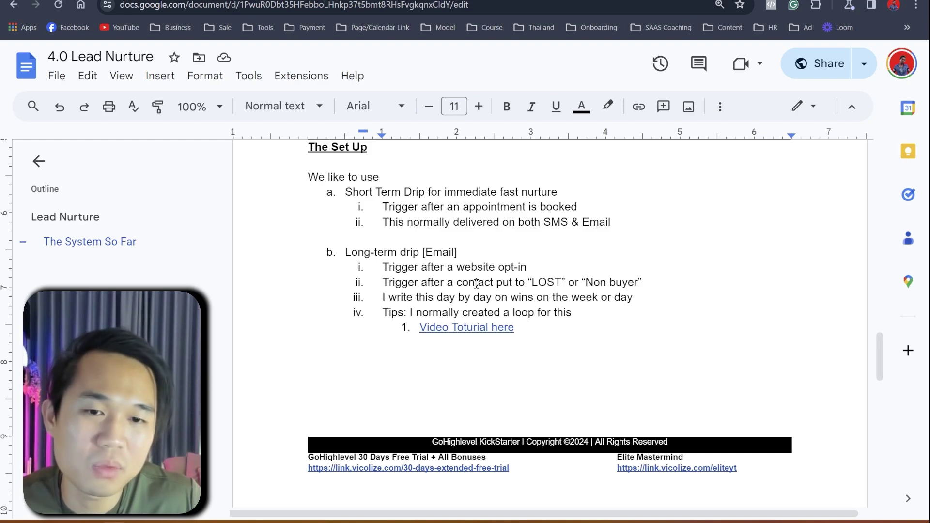
pyautogui.moveTo(476, 283); pyautogui.dragTo(648, 279)
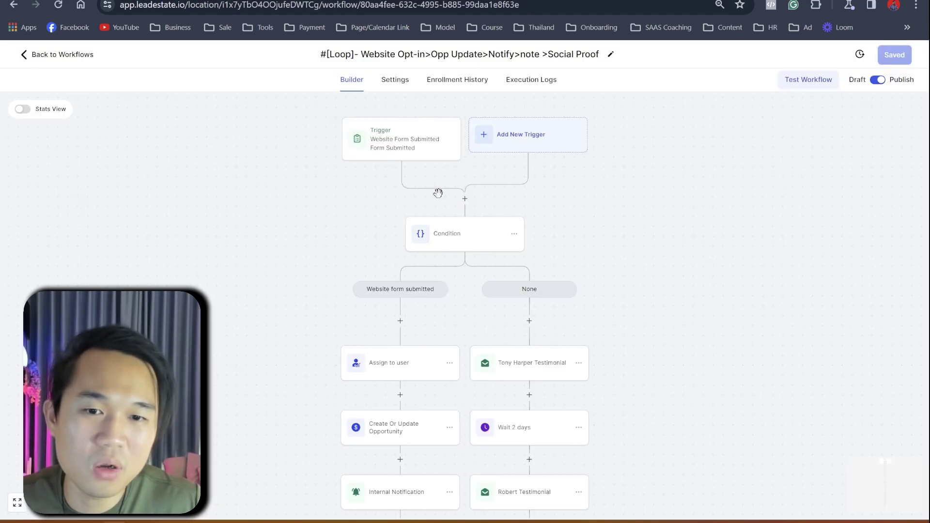
# - Scroll down the Loop workflow and open the two consecutive 'Wait 2 days' steps
pyautogui.scroll(-10, 399, 436)
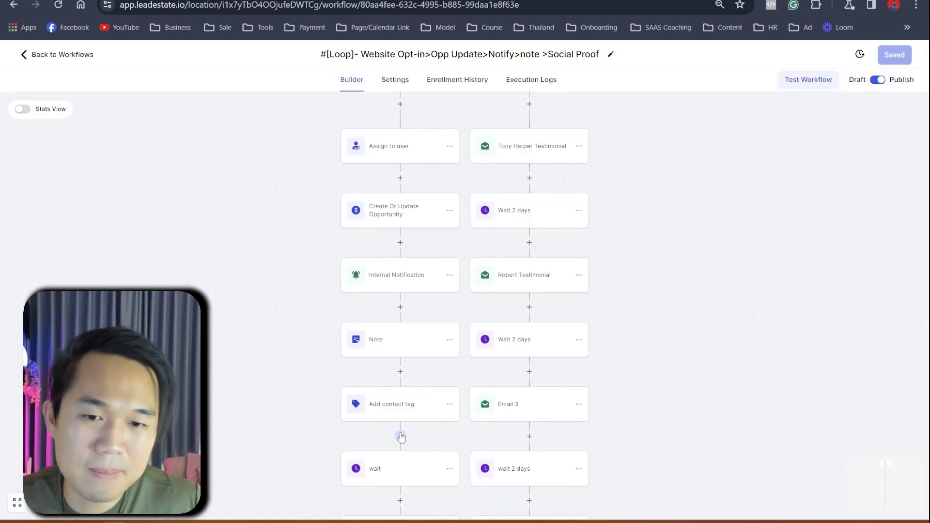
pyautogui.scroll(-3, 406, 438)
pyautogui.scroll(5, 405, 429)
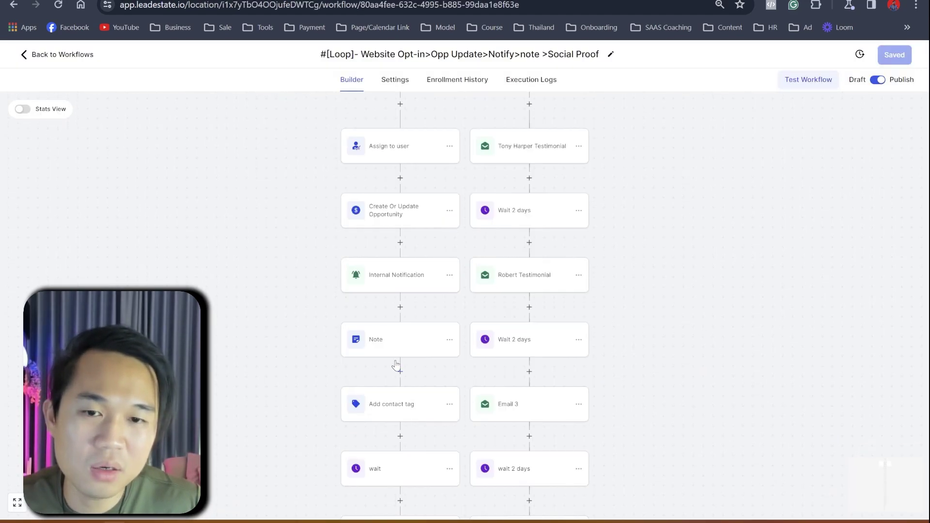
pyautogui.scroll(-4, 378, 315)
pyautogui.scroll(-3, 378, 361)
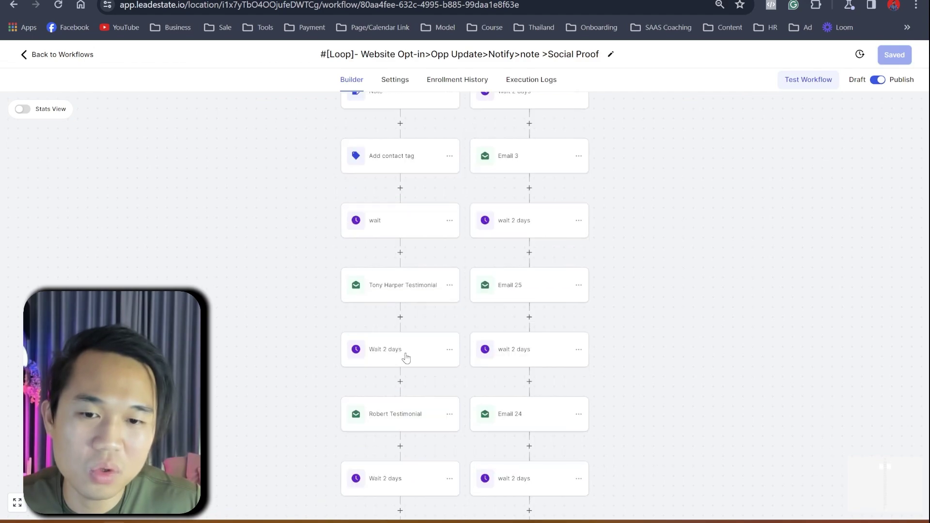
pyautogui.scroll(-1, 383, 361)
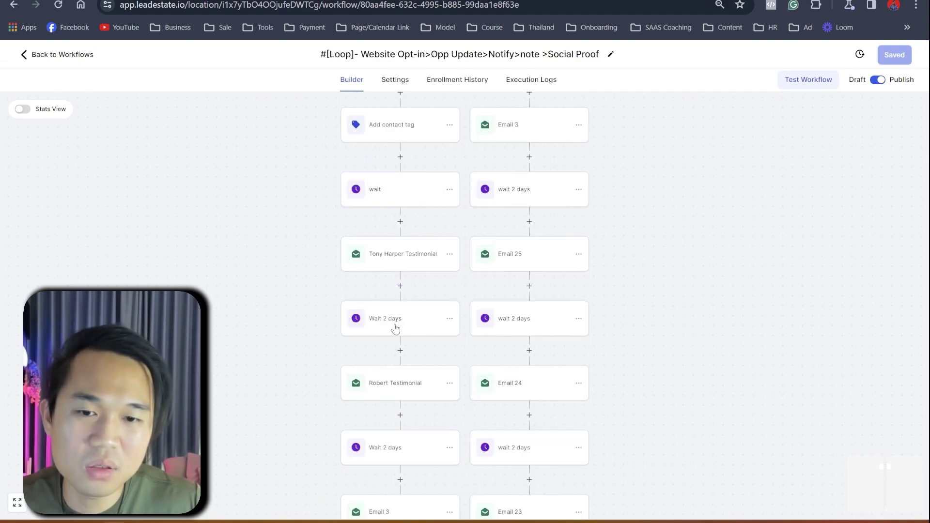
pyautogui.scroll(-2, 396, 405)
pyautogui.click(394, 386)
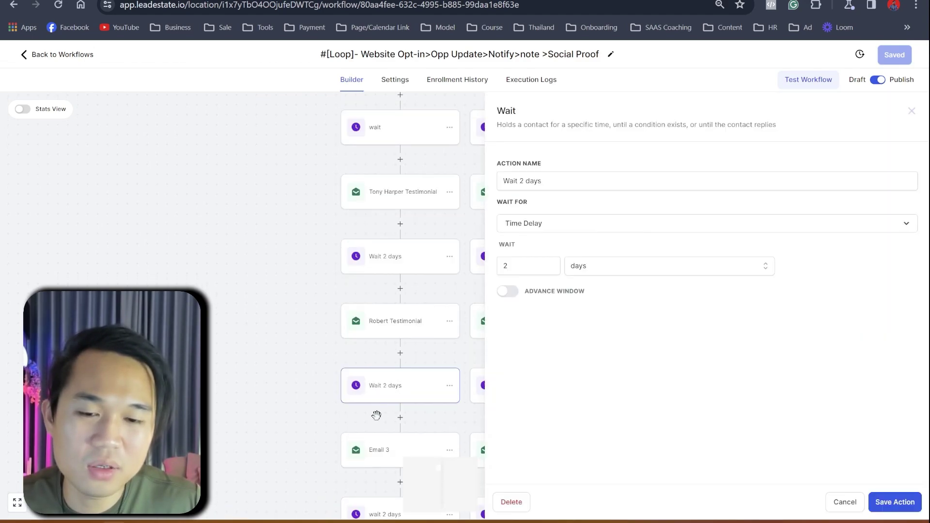
pyautogui.scroll(-3, 377, 407)
pyautogui.click(395, 421)
# - Inspect a plain wait, Email 6 and its wait, ending on the 7-day wait
pyautogui.scroll(-6, 412, 412)
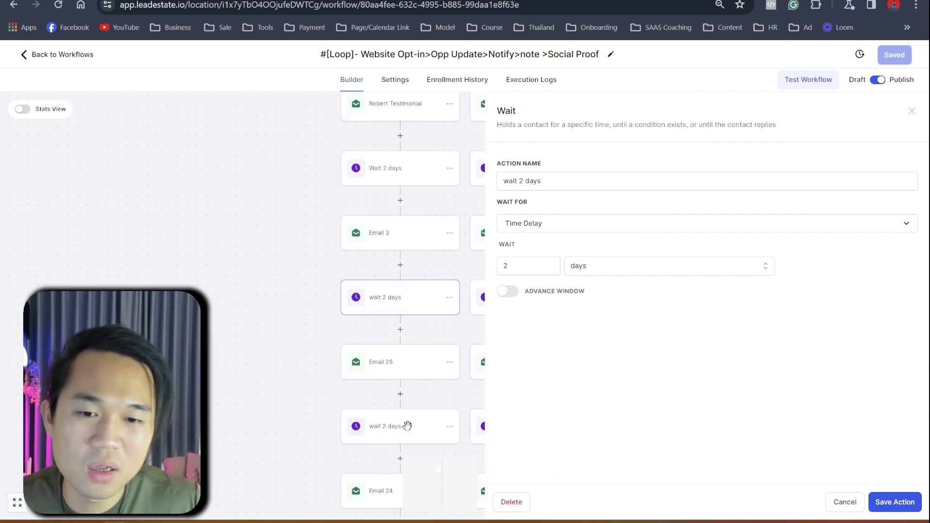
pyautogui.scroll(-10, 406, 391)
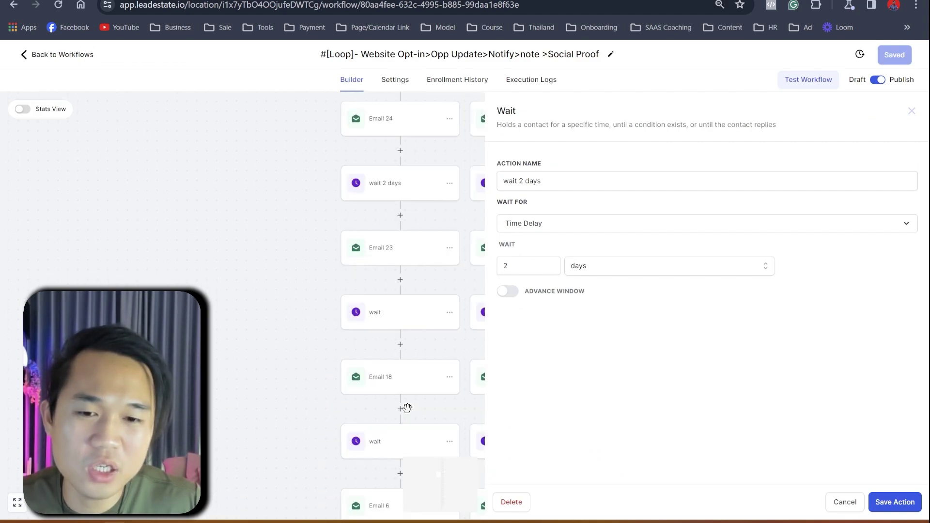
pyautogui.click(400, 318)
pyautogui.scroll(-2, 386, 387)
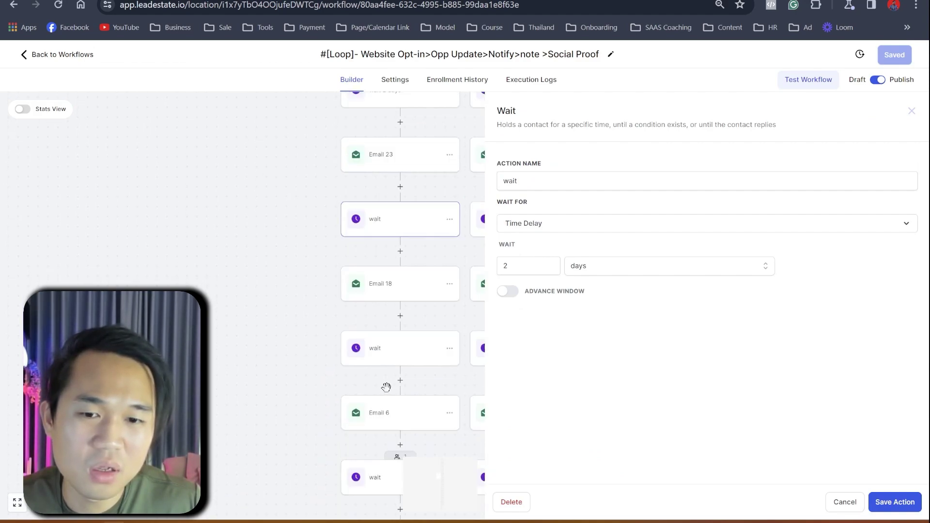
pyautogui.click(388, 417)
pyautogui.click(401, 478)
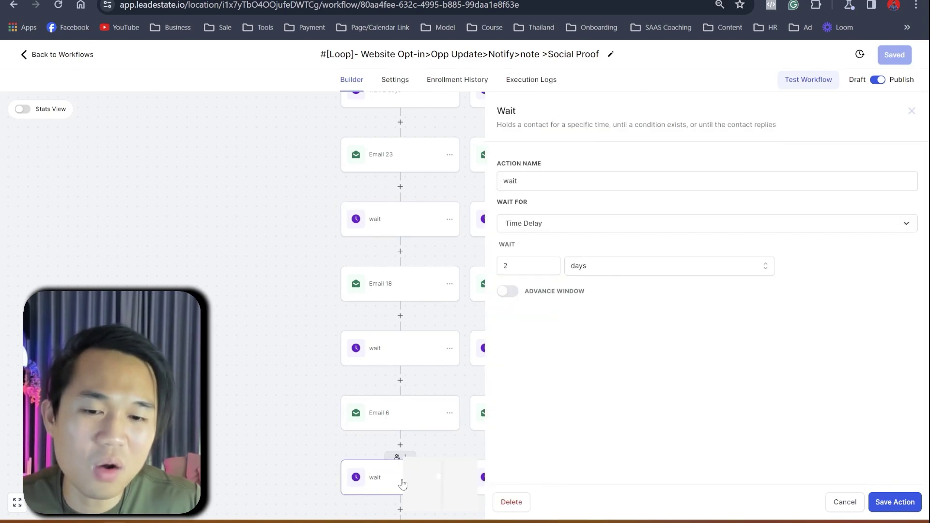
pyautogui.scroll(-10, 389, 414)
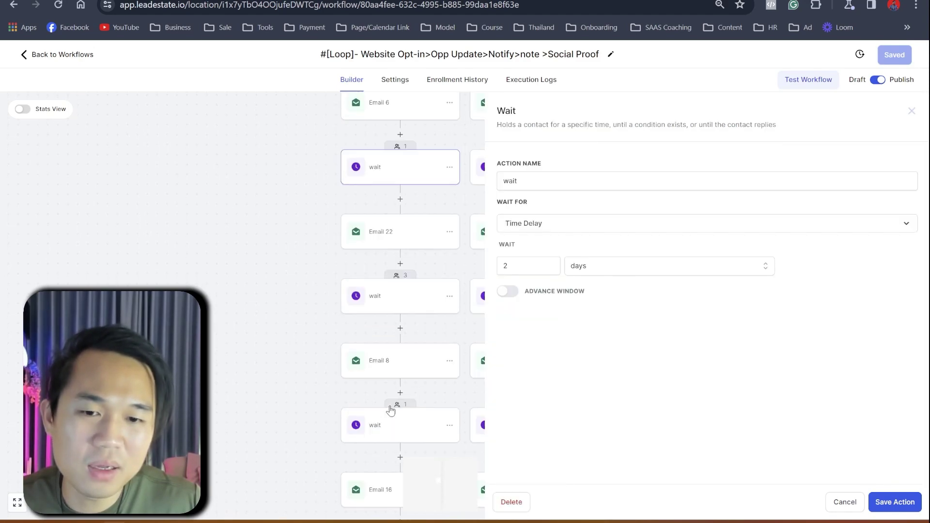
pyautogui.scroll(-2, 400, 385)
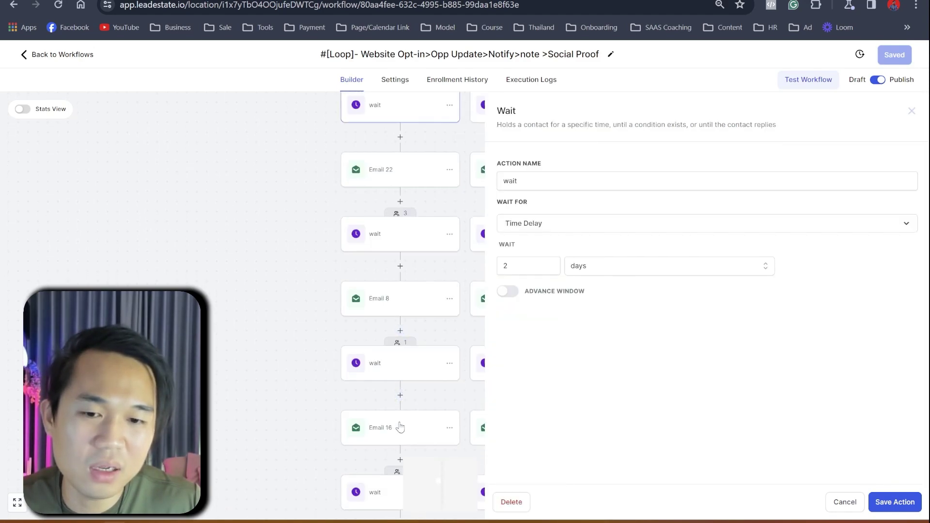
pyautogui.click(393, 381)
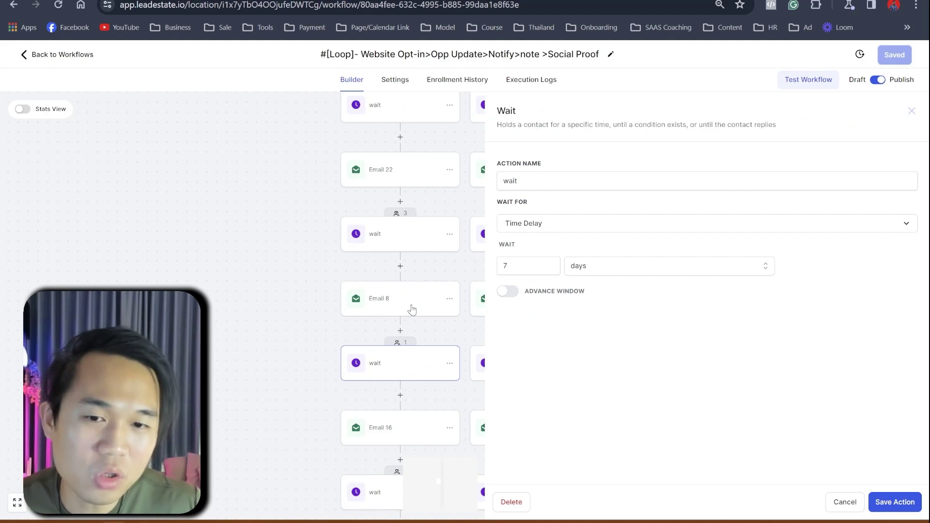
# - Open the Email 8 step and enlarge its Message box to read the body
pyautogui.click(411, 310)
pyautogui.scroll(-3, 702, 393)
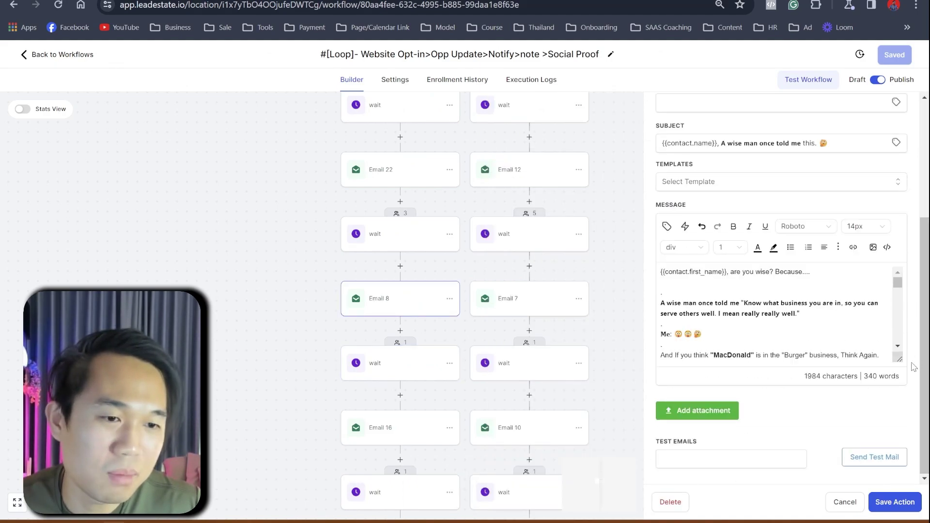
pyautogui.moveTo(900, 359); pyautogui.dragTo(898, 478)
pyautogui.scroll(-8, 765, 410)
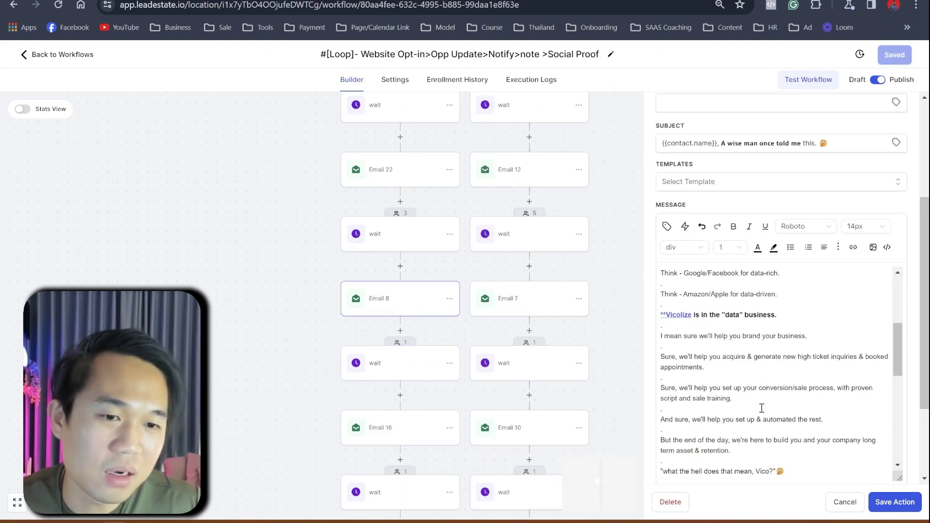
pyautogui.scroll(-3, 762, 411)
pyautogui.scroll(10, 764, 409)
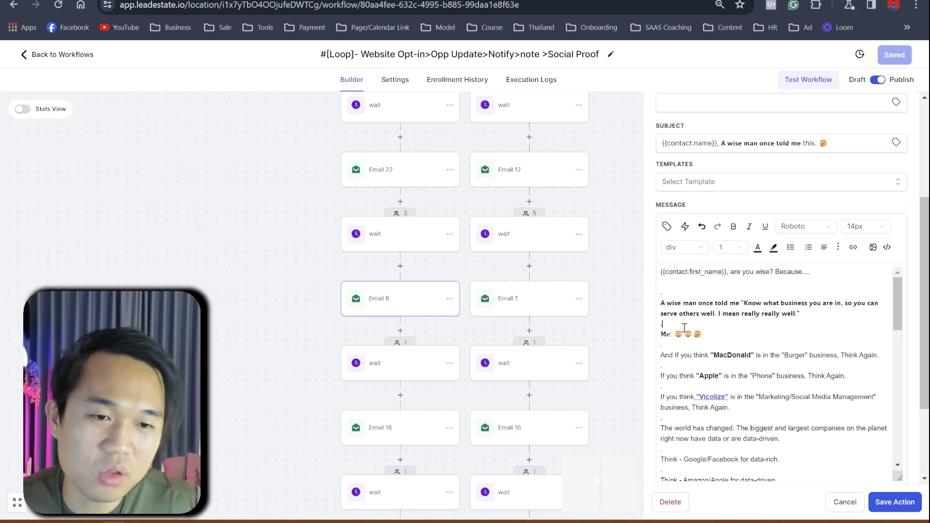
pyautogui.scroll(-15, 681, 326)
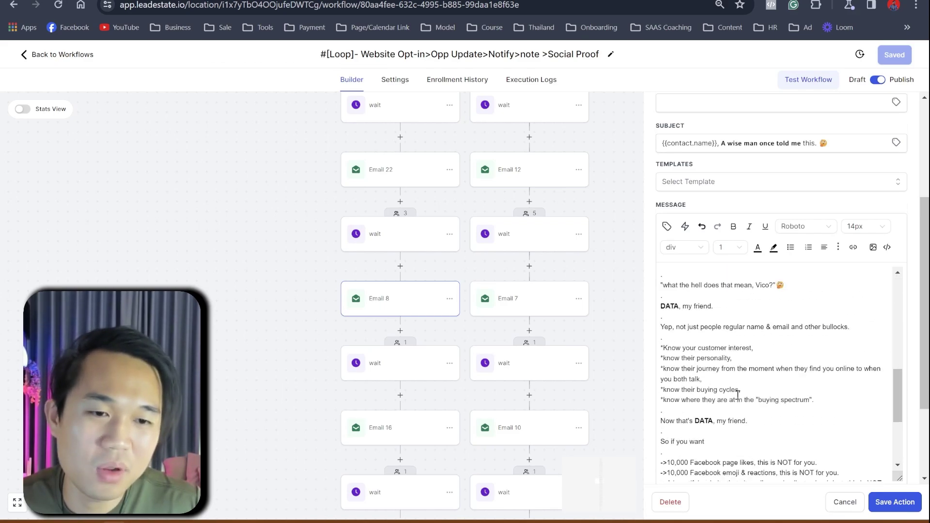
pyautogui.scroll(15, 737, 397)
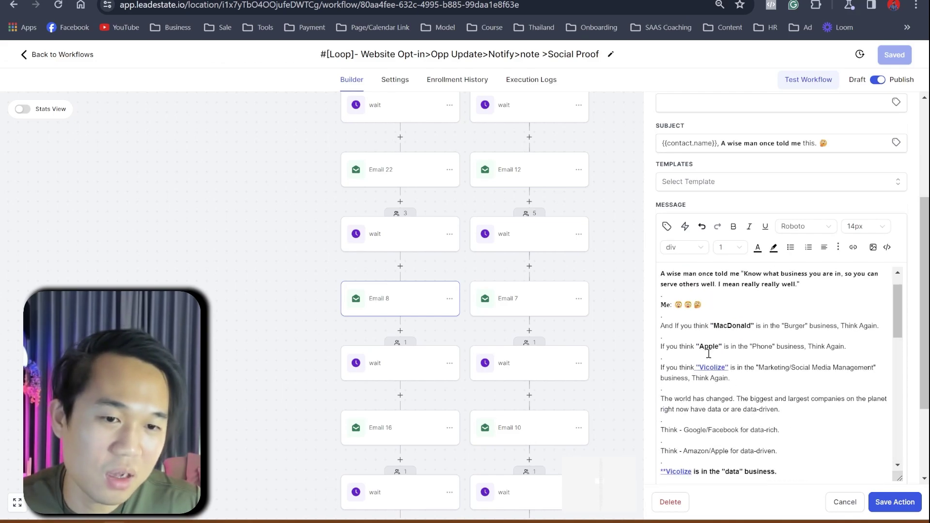
# - Highlight the MacDonald, Apple, Vicolize and data-driven company lines of Email 8
pyautogui.moveTo(675, 329); pyautogui.dragTo(877, 329)
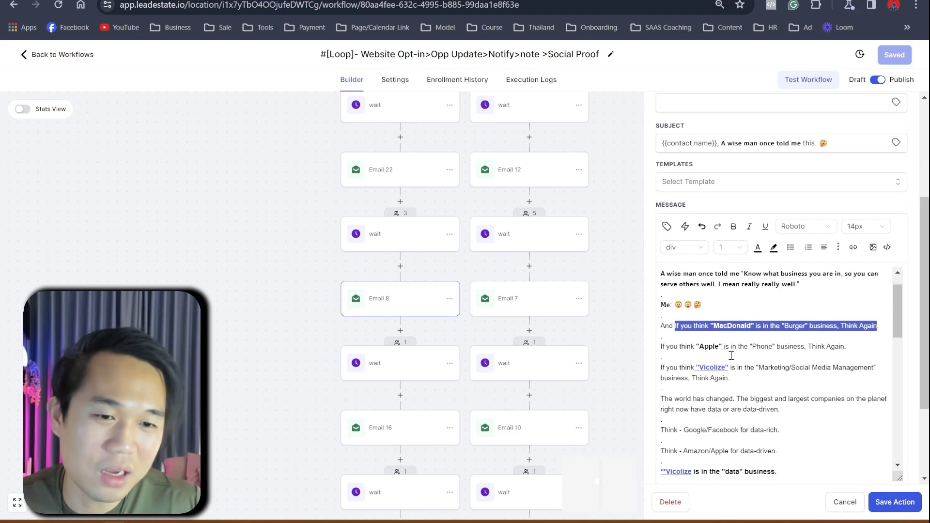
pyautogui.moveTo(679, 347); pyautogui.dragTo(847, 347)
pyautogui.moveTo(673, 368); pyautogui.dragTo(724, 391)
pyautogui.scroll(-1, 709, 368)
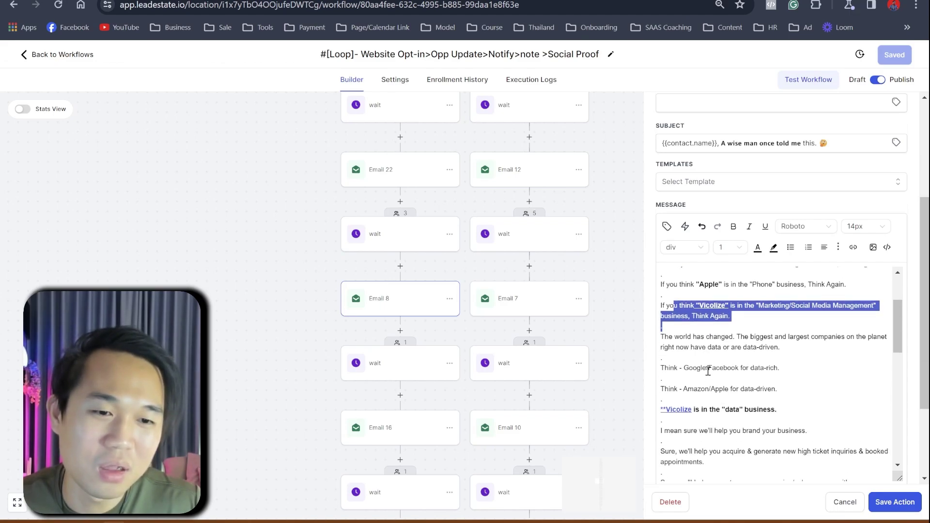
pyautogui.moveTo(747, 347)
pyautogui.mouseDown()
pyautogui.moveTo(806, 336)
pyautogui.moveTo(774, 331)
pyautogui.moveTo(763, 347)
pyautogui.mouseUp()
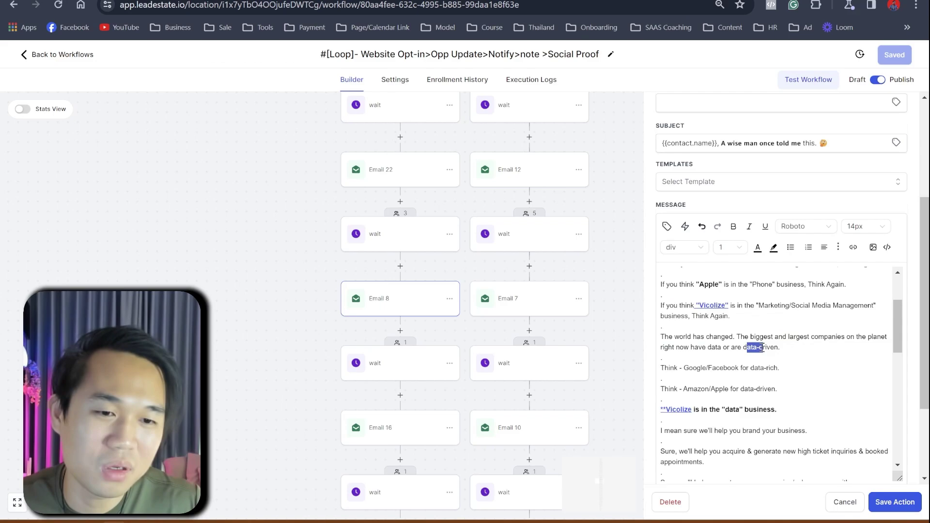
pyautogui.click(710, 349)
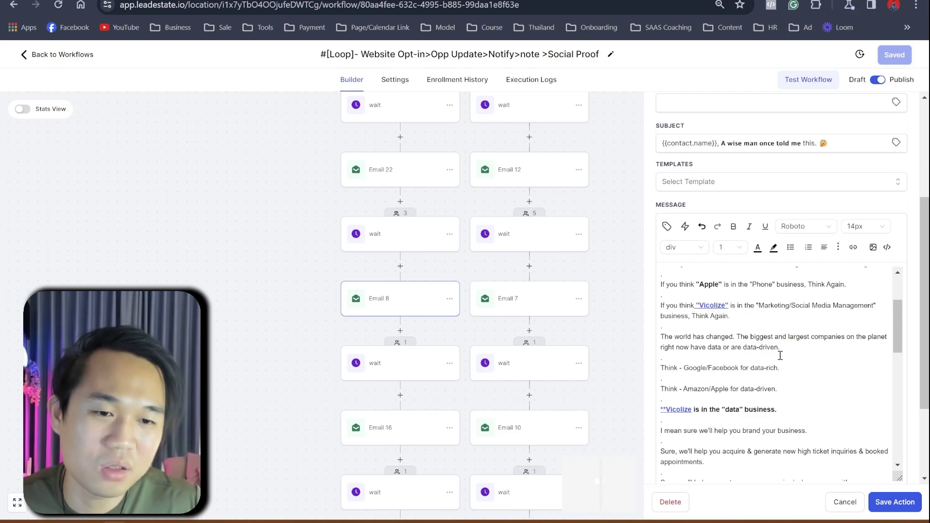
pyautogui.moveTo(684, 373); pyautogui.dragTo(777, 392)
pyautogui.scroll(-2, 773, 397)
pyautogui.scroll(4, 740, 426)
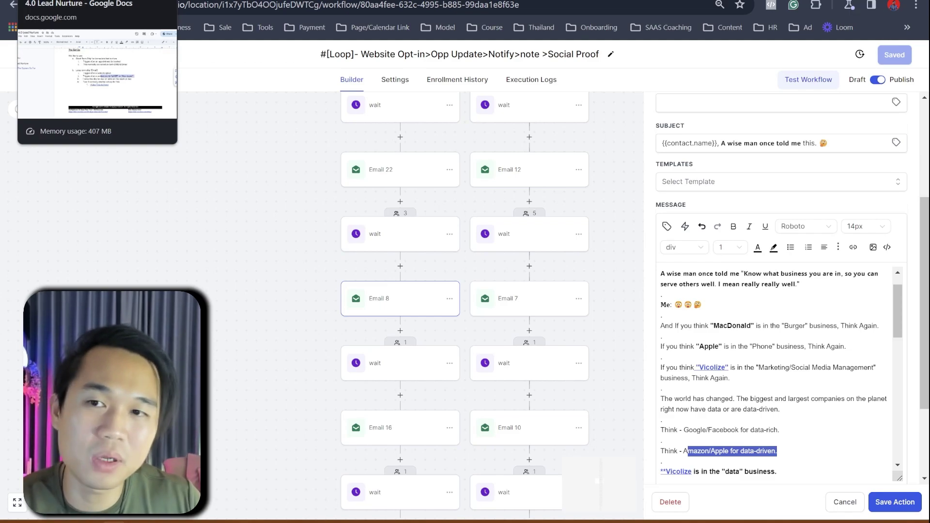
# - Return to the 4.0 Lead Nurture doc and briefly highlight the note on day-by-day wins
pyautogui.click(73, 0)
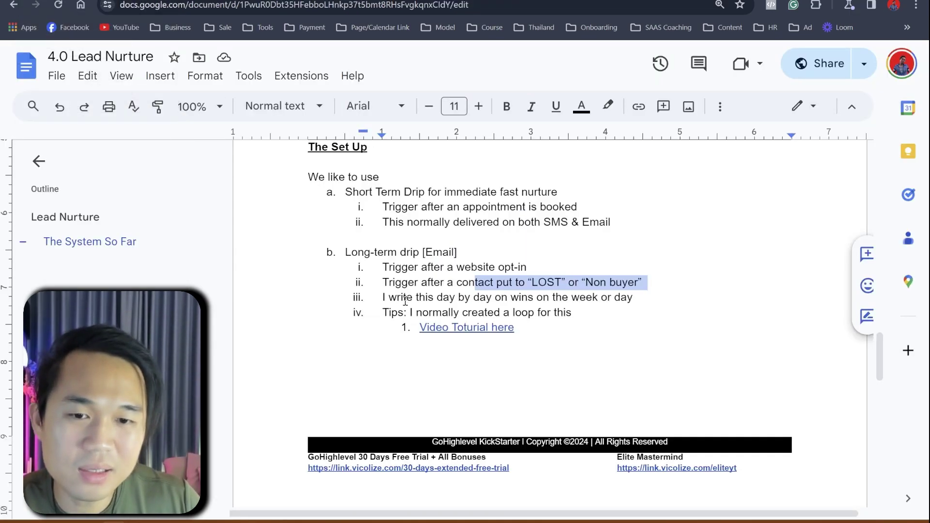
pyautogui.moveTo(389, 297); pyautogui.dragTo(637, 301)
pyautogui.click(637, 301)
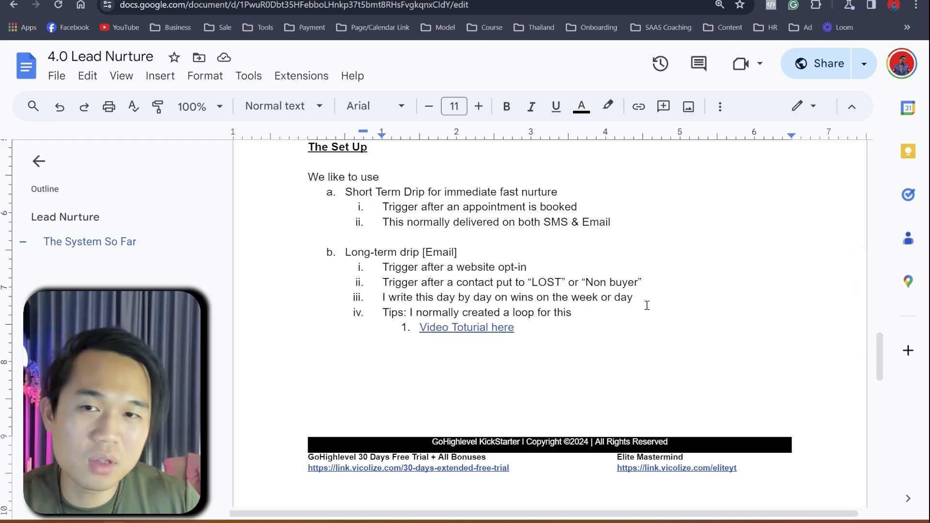
# - Back in the Loop workflow, open Email 12 and enlarge its Message box
pyautogui.hotkey('ctrl', 'Tab')
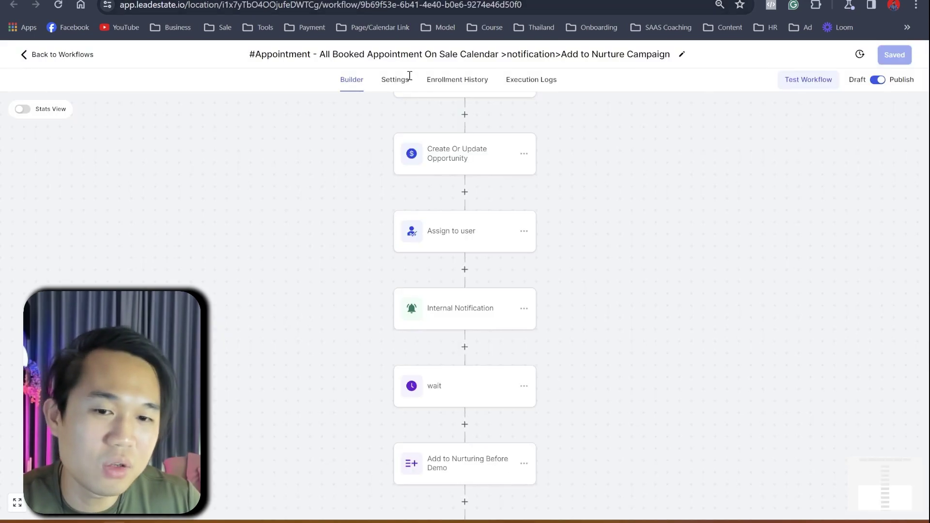
pyautogui.scroll(-3, 533, 349)
pyautogui.hotkey('ctrl', 'Tab')
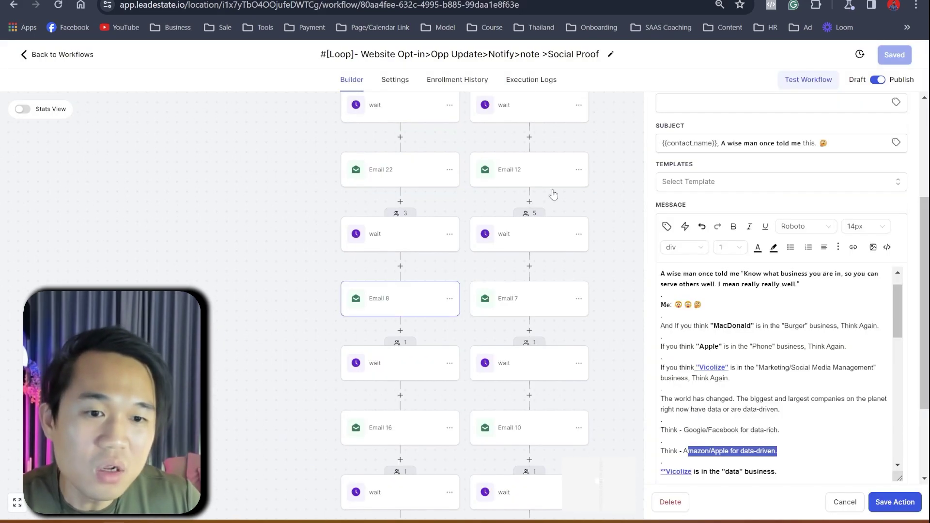
pyautogui.scroll(-3, 435, 426)
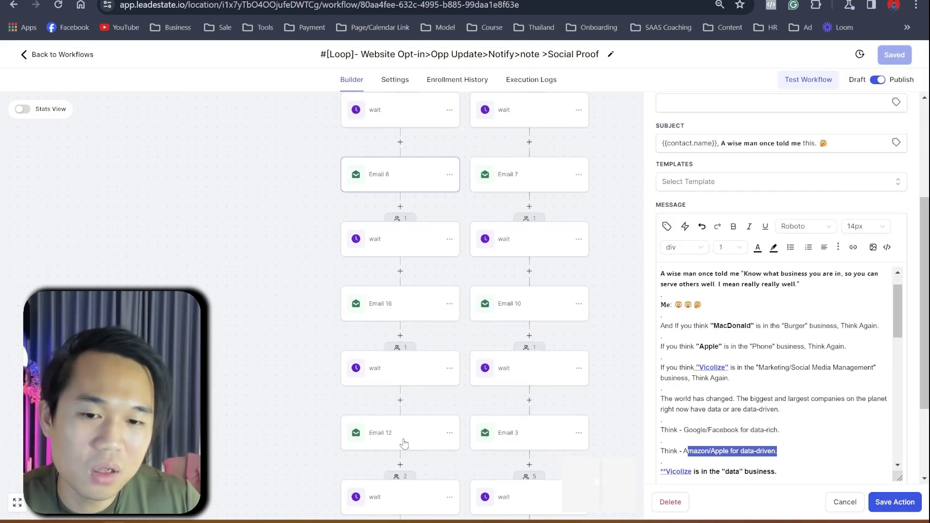
pyautogui.click(404, 444)
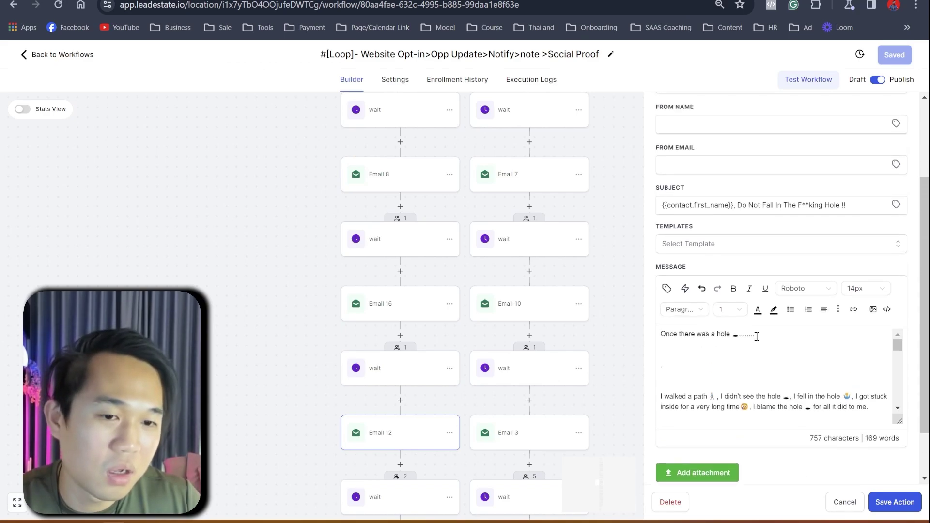
pyautogui.moveTo(899, 359); pyautogui.dragTo(900, 442)
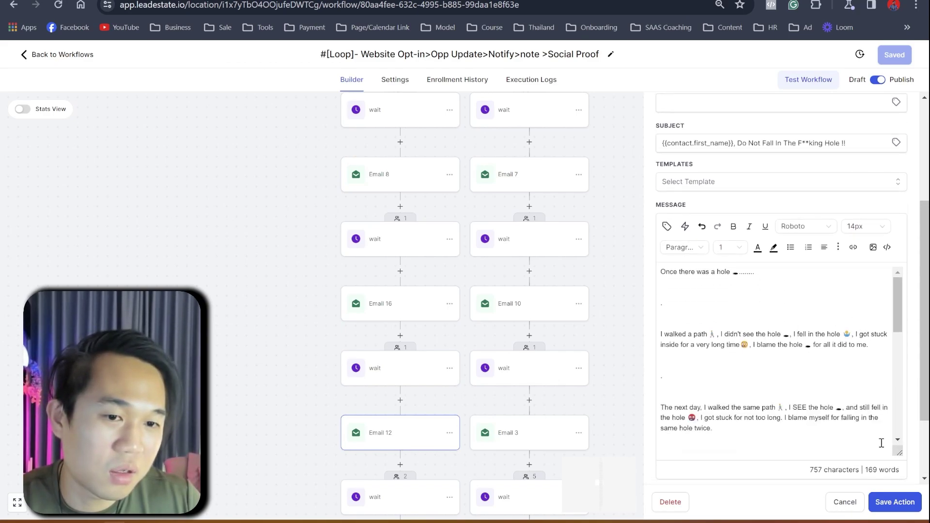
pyautogui.scroll(2, 766, 357)
pyautogui.scroll(-2, 687, 335)
pyautogui.scroll(2, 686, 334)
# - Highlight the opening line and the falling-in-the-hole story lines, then close the panel
pyautogui.moveTo(677, 334); pyautogui.dragTo(754, 334)
pyautogui.click(673, 397)
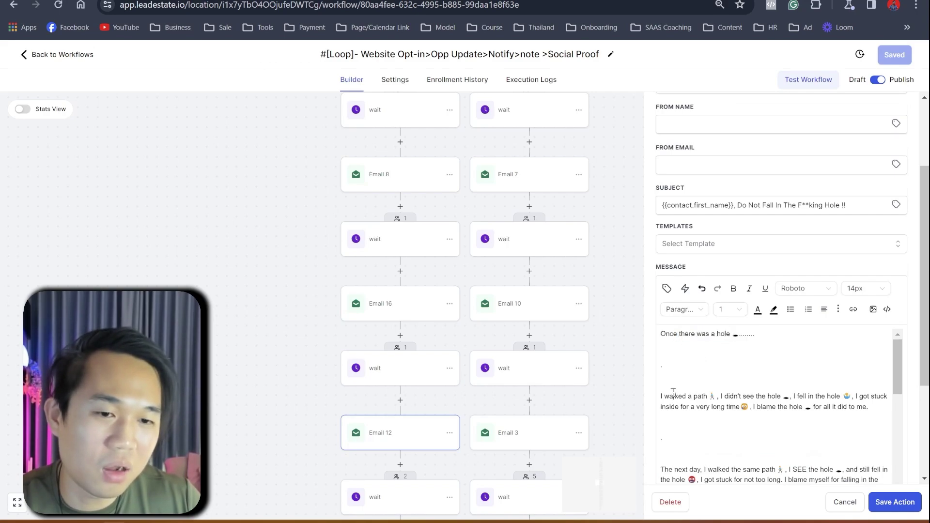
pyautogui.moveTo(677, 334); pyautogui.dragTo(722, 334)
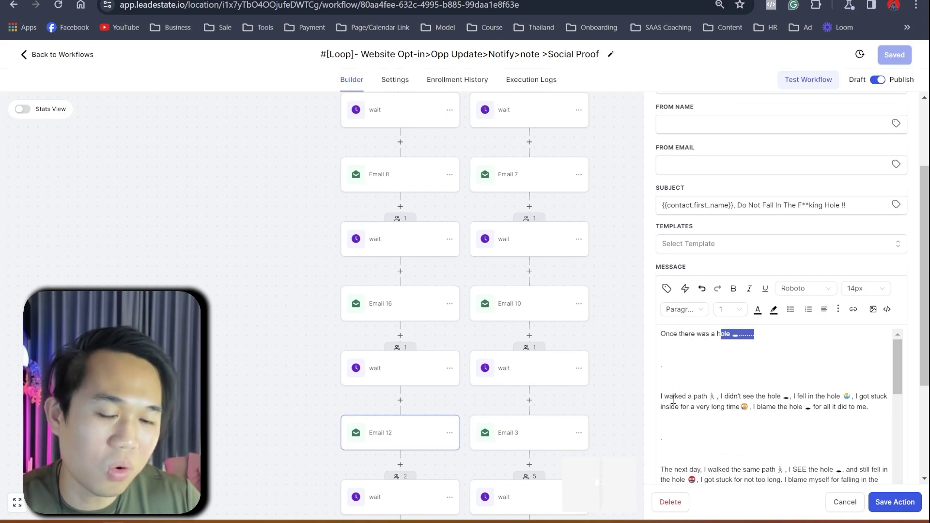
pyautogui.moveTo(672, 396); pyautogui.dragTo(870, 406)
pyautogui.scroll(-3, 863, 407)
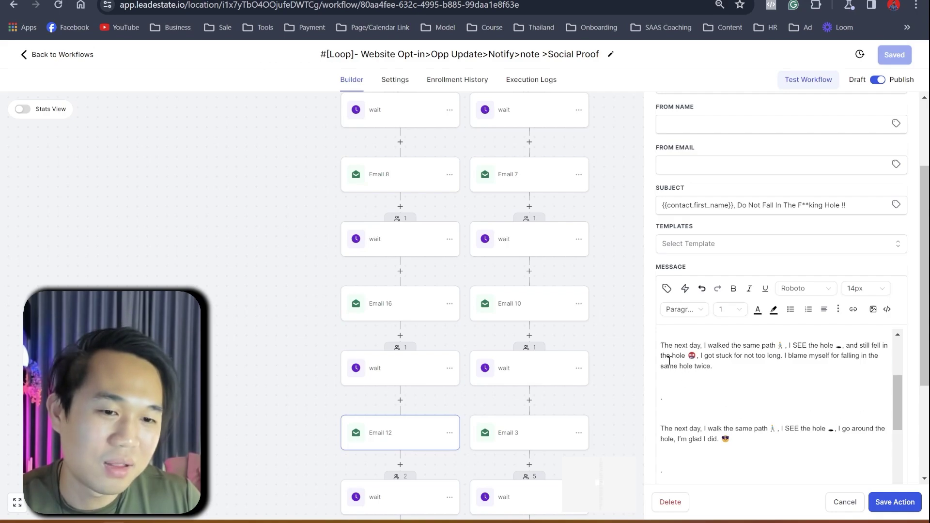
pyautogui.moveTo(673, 346); pyautogui.dragTo(869, 365)
pyautogui.scroll(-1, 775, 397)
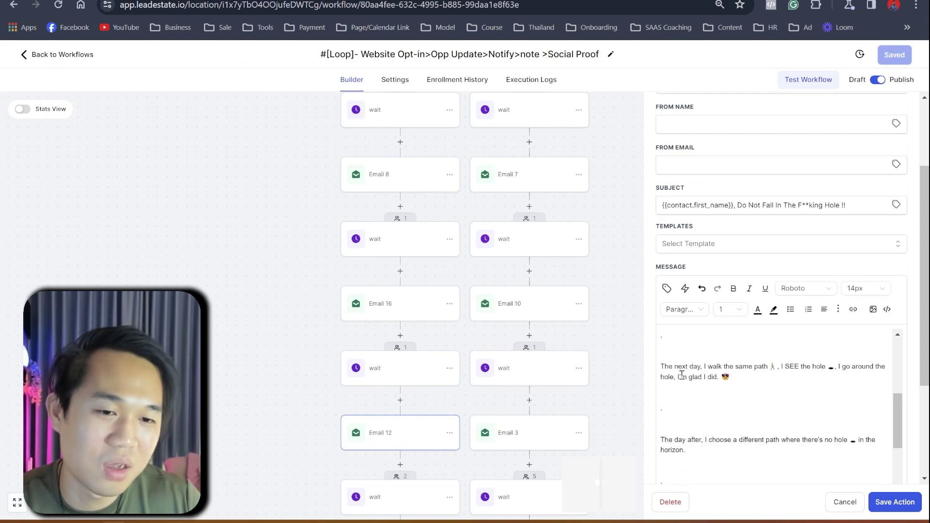
pyautogui.moveTo(664, 367); pyautogui.dragTo(874, 381)
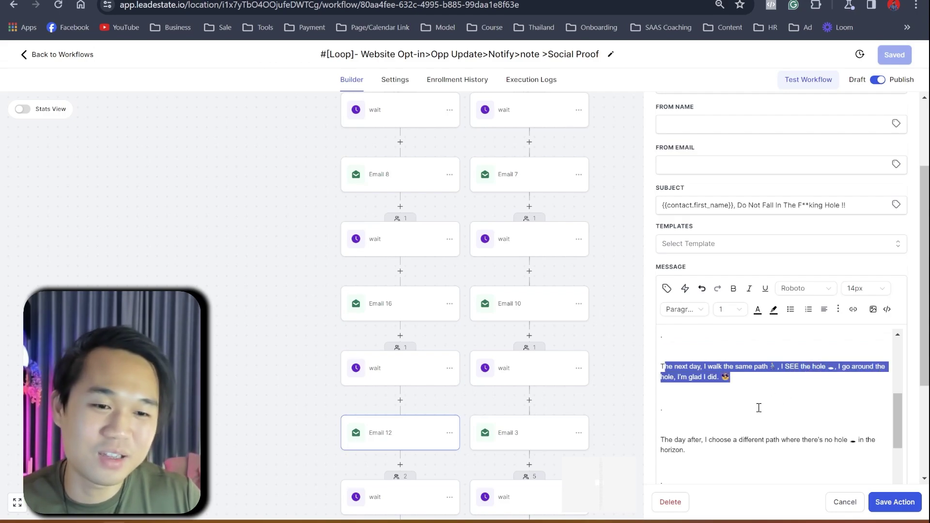
pyautogui.scroll(-2, 765, 410)
pyautogui.scroll(2, 764, 412)
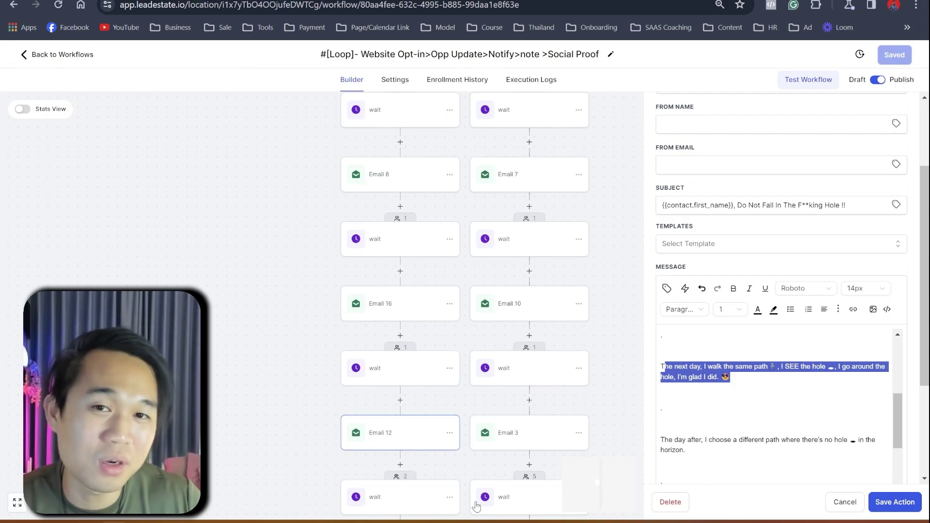
pyautogui.click(287, 415)
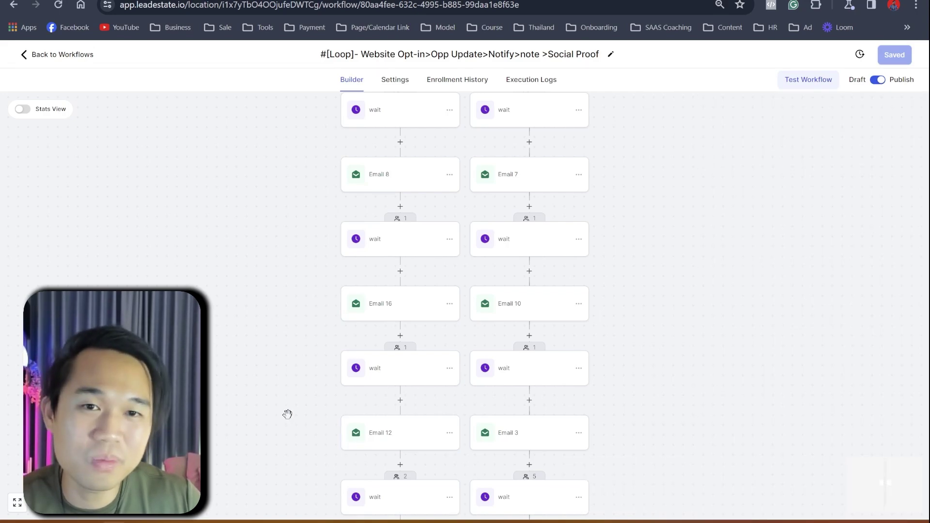
# - Highlight the 'normally created a loop' tip and preview the 'Video Toturial here' link
pyautogui.click(375, 444)
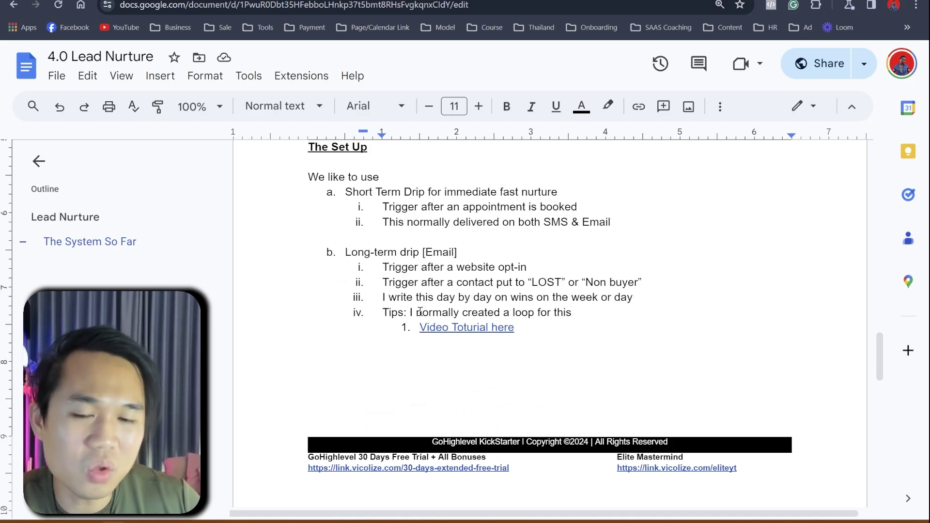
pyautogui.moveTo(416, 312); pyautogui.dragTo(547, 313)
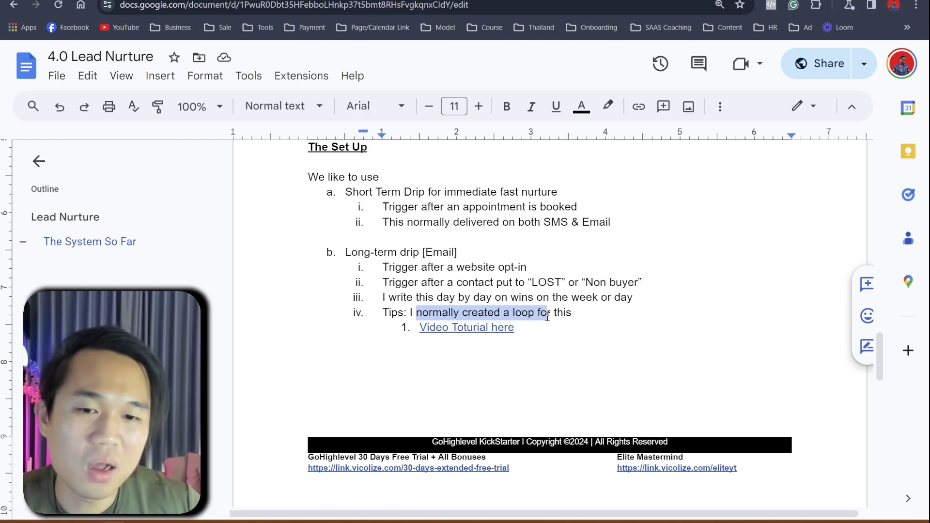
pyautogui.scroll(-1, 523, 328)
pyautogui.click(486, 266)
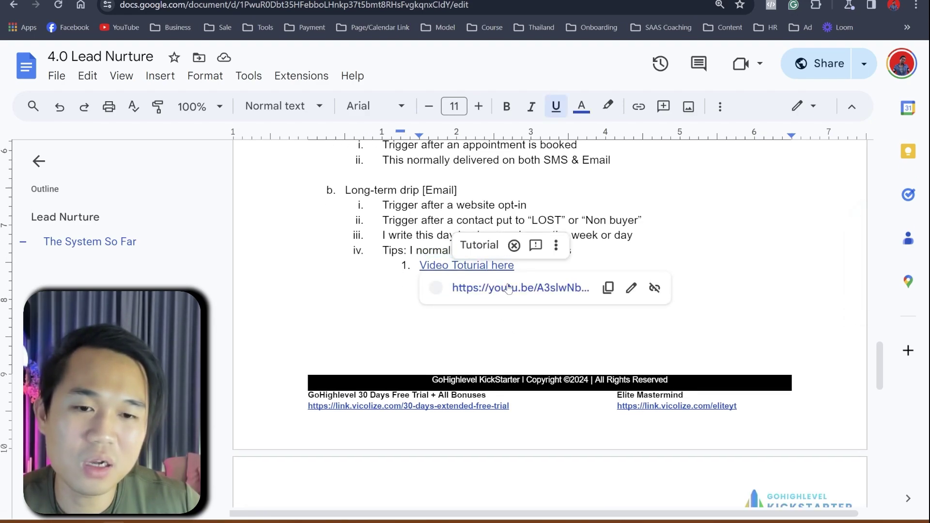
pyautogui.click(605, 245)
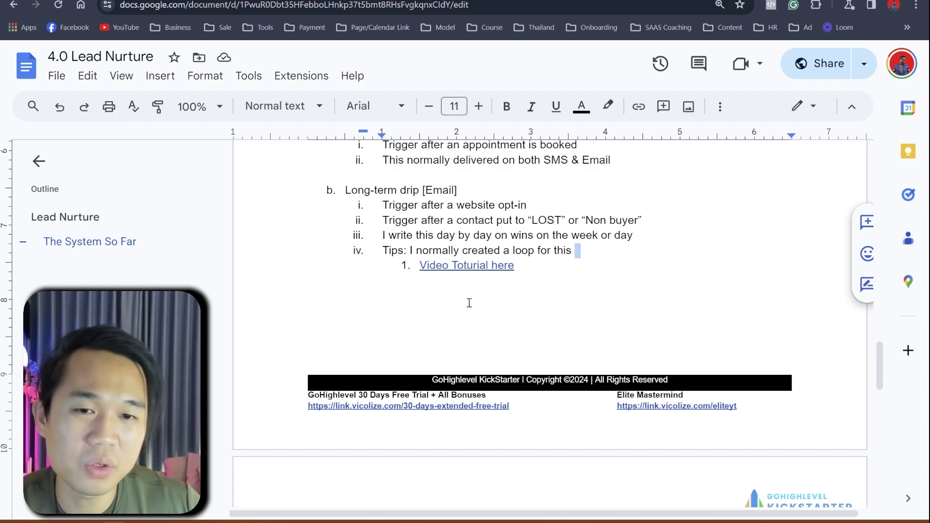
pyautogui.scroll(5, 469, 303)
# - Scroll through the booked-appointment workflow's status triggers and Remove steps, then return to the doc
pyautogui.click(291, 3)
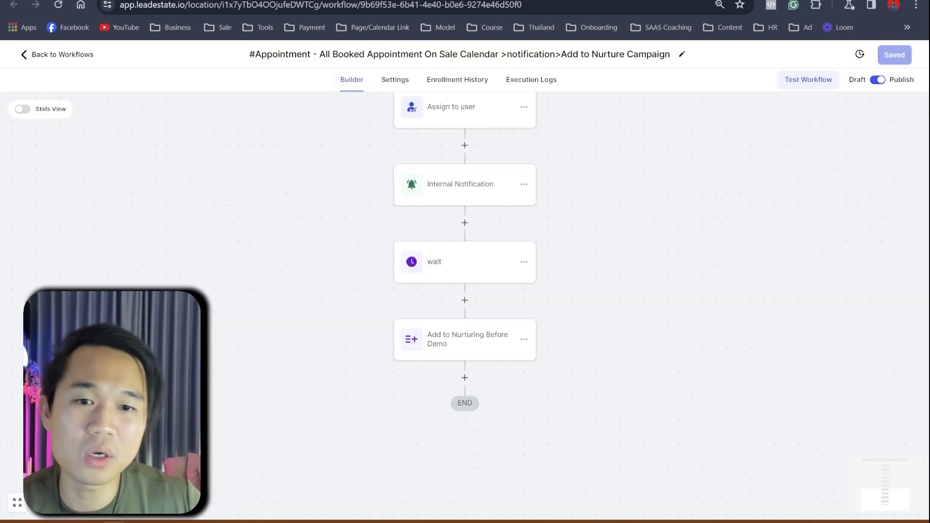
pyautogui.scroll(10, 489, 255)
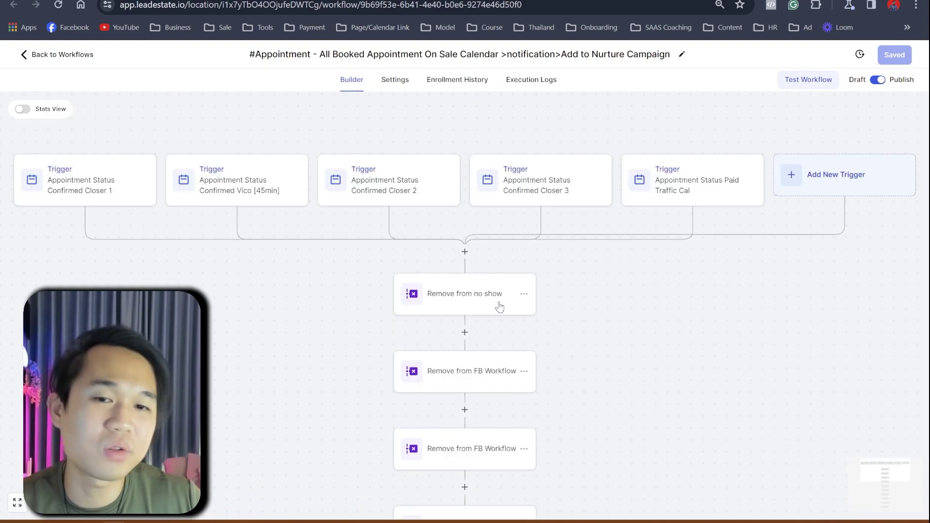
pyautogui.scroll(-5, 499, 307)
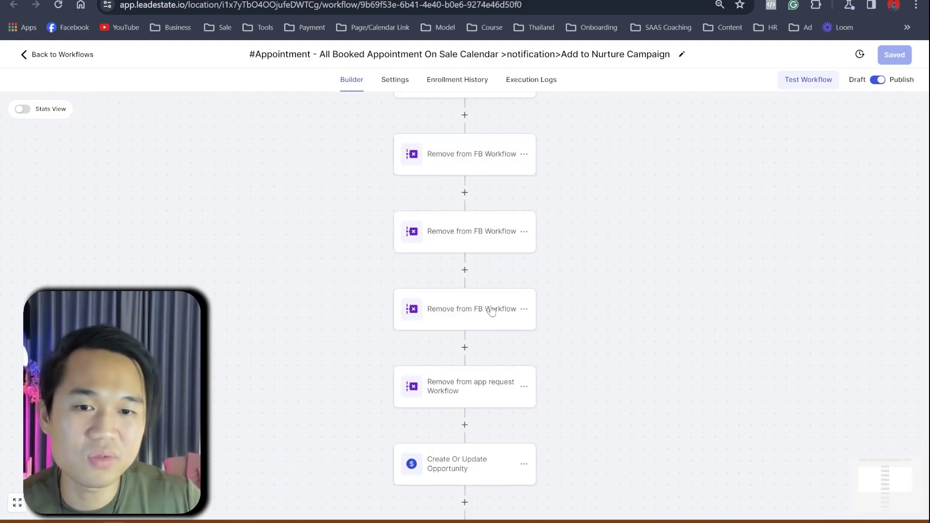
pyautogui.scroll(-1, 491, 310)
pyautogui.hotkey('ctrl', 'Tab')
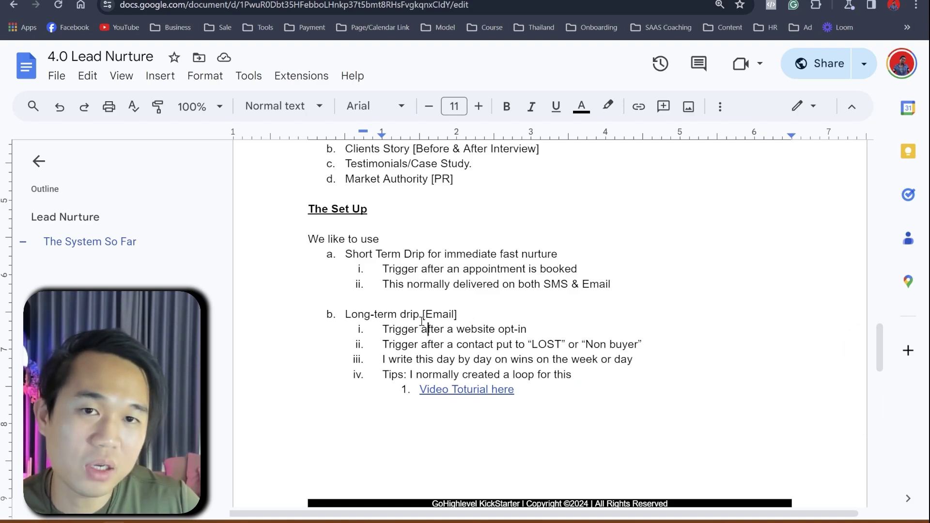
# - Highlight the Short Term Drip description in The Set Up section
pyautogui.scroll(2, 425, 329)
pyautogui.moveTo(614, 346); pyautogui.dragTo(376, 319)
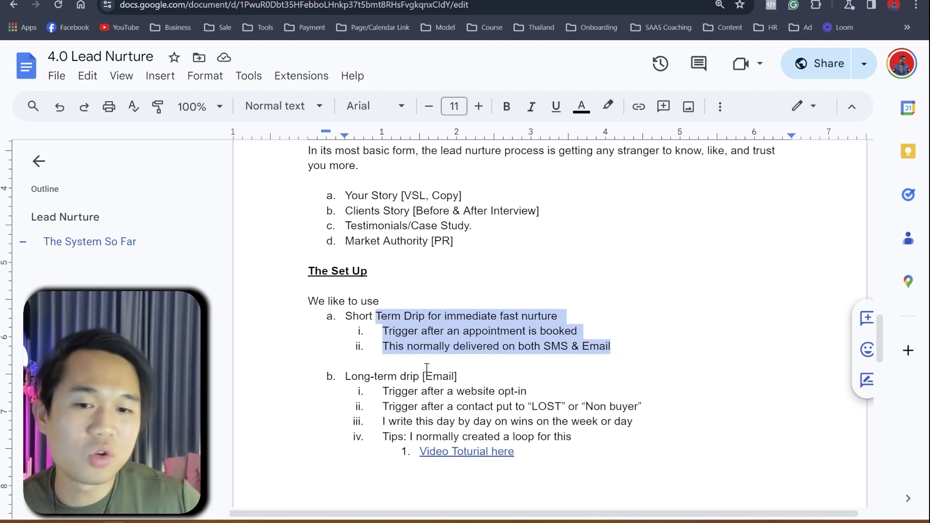
pyautogui.click(440, 406)
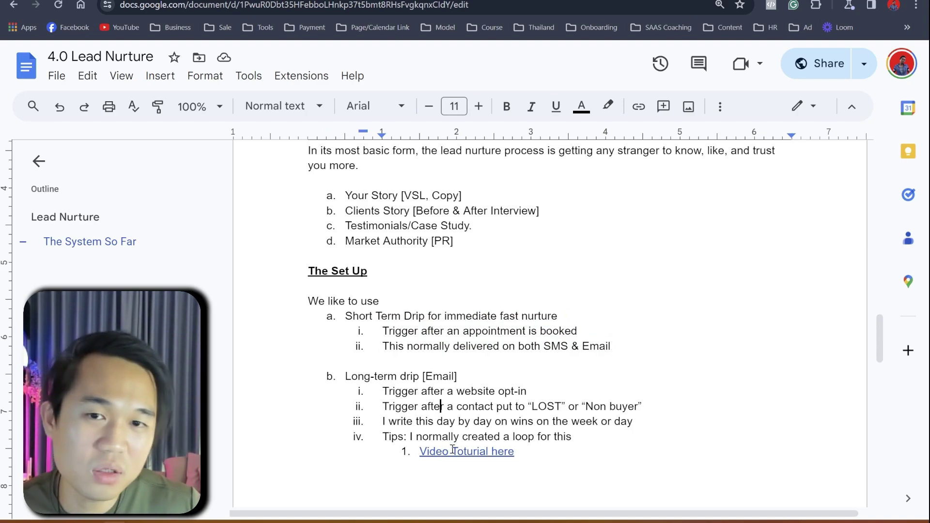
# - Scroll down to the page 3 flowchart with the red-boxed Content, Lead Nurture and Lead Gen
pyautogui.scroll(-4, 426, 439)
pyautogui.scroll(-6, 425, 440)
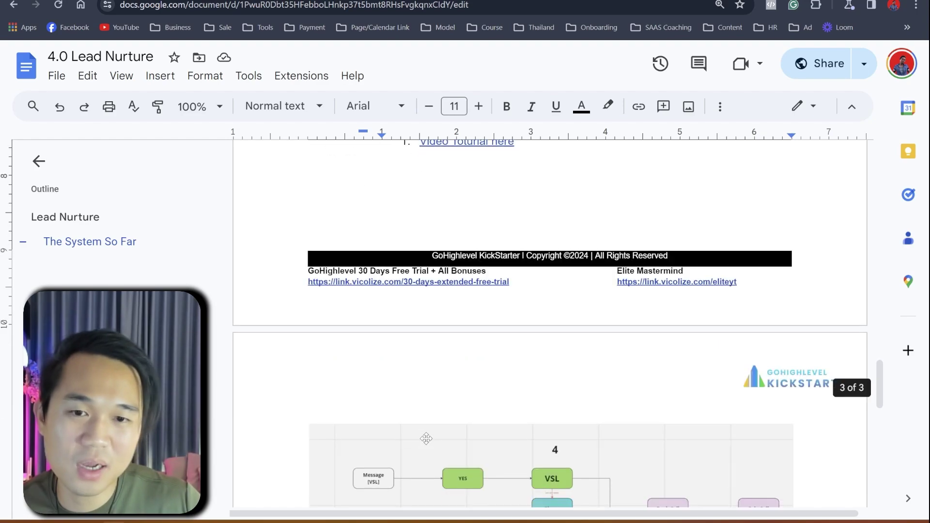
pyautogui.scroll(-1, 427, 435)
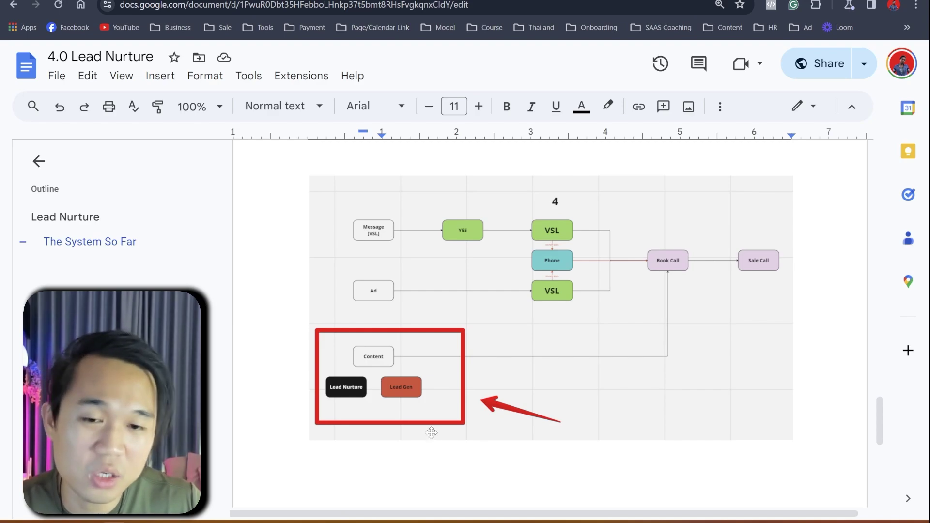
pyautogui.scroll(4, 432, 432)
pyautogui.scroll(-6, 430, 432)
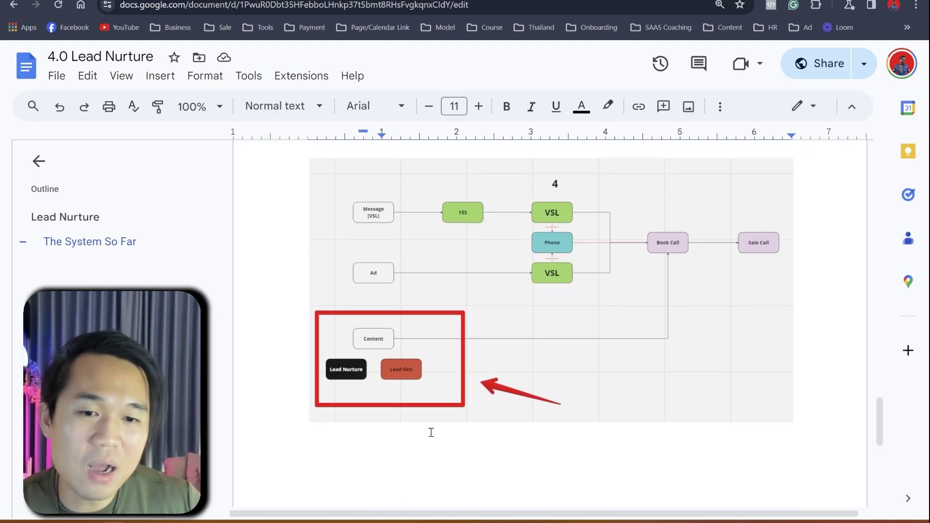
pyautogui.scroll(2, 430, 432)
pyautogui.scroll(-2, 430, 432)
pyautogui.scroll(3, 429, 432)
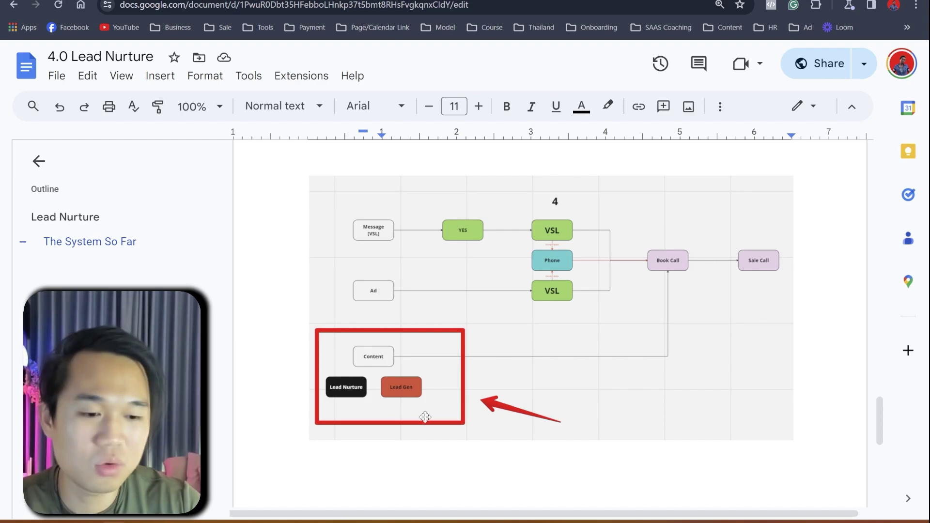
# - Zoom Chrome to 150% and scroll sideways to show the full flowchart
pyautogui.hotkey('ctrl', '=')
pyautogui.hotkey('ctrl', '=')
pyautogui.hotkey('ctrl', '=')
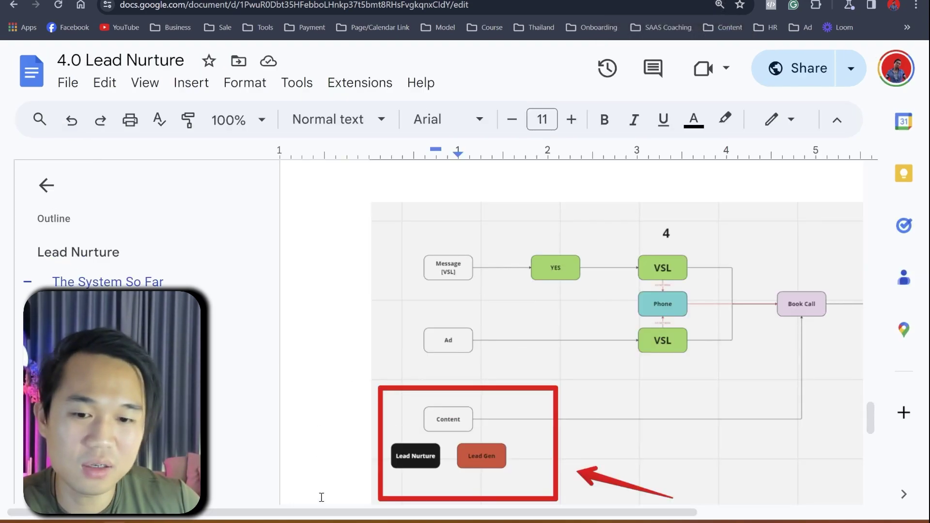
pyautogui.moveTo(333, 512); pyautogui.dragTo(432, 512)
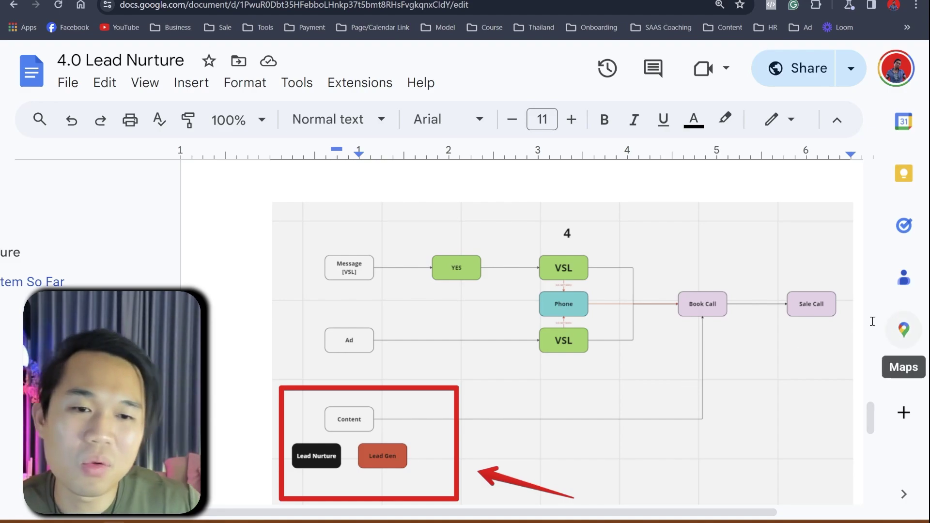
# - Scroll around the flowchart, tracing Message [VSL] and Ad through VSL and Phone into Book Call
pyautogui.scroll(-10, 716, 311)
pyautogui.scroll(6, 655, 356)
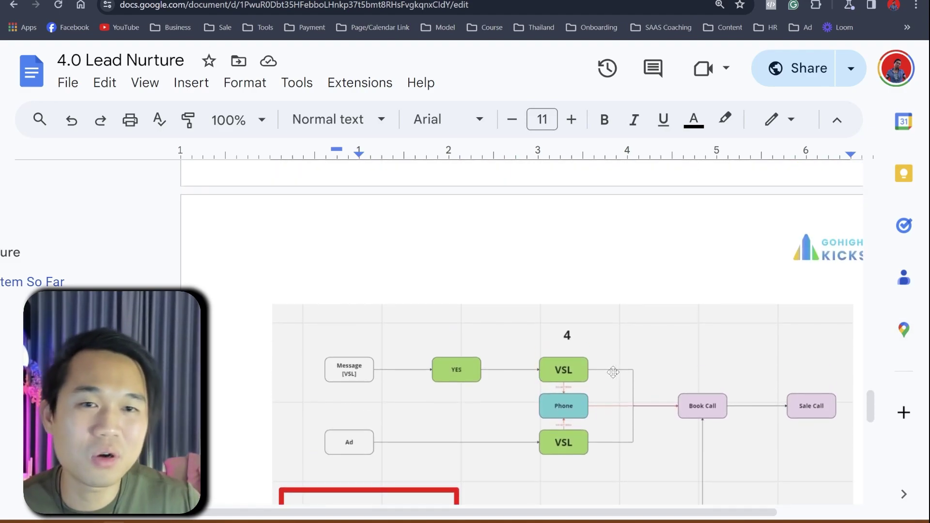
pyautogui.scroll(-4, 613, 372)
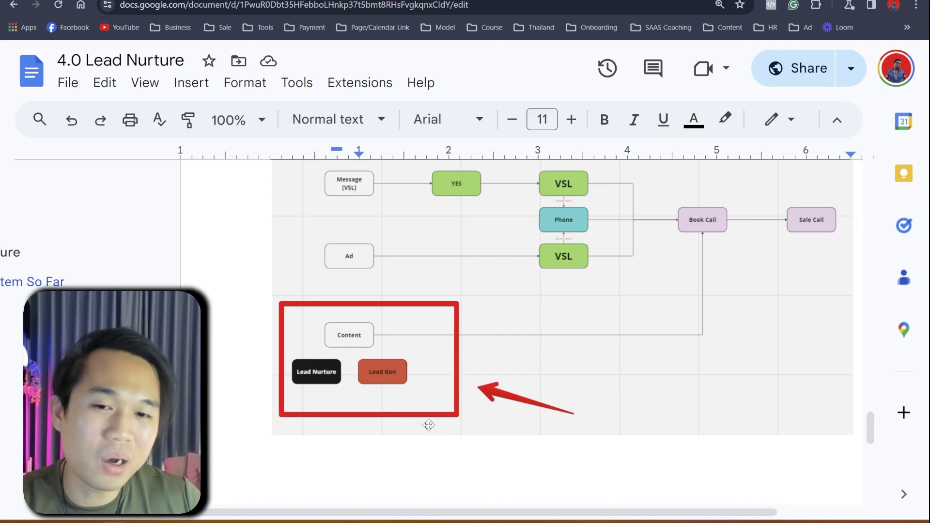
pyautogui.scroll(-1, 428, 425)
pyautogui.scroll(2, 428, 425)
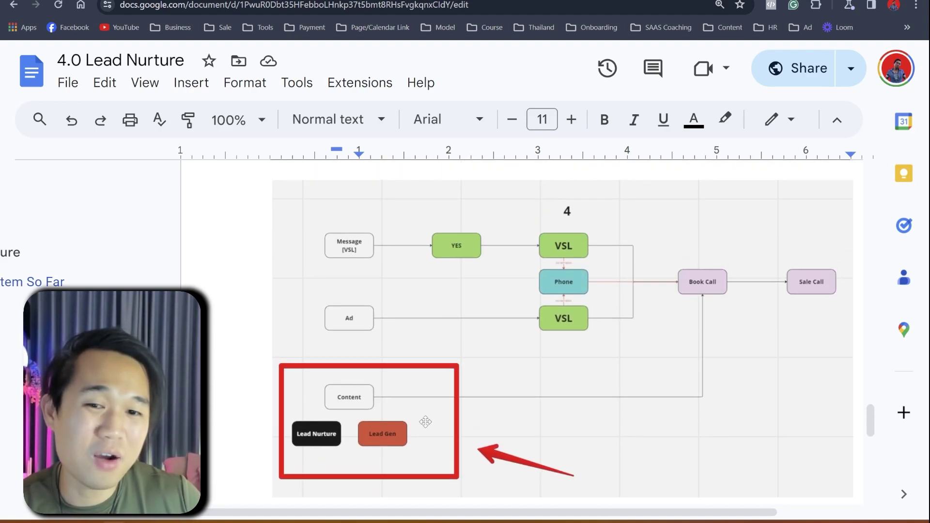
pyautogui.scroll(-2, 426, 422)
pyautogui.scroll(1, 425, 421)
pyautogui.scroll(1, 424, 421)
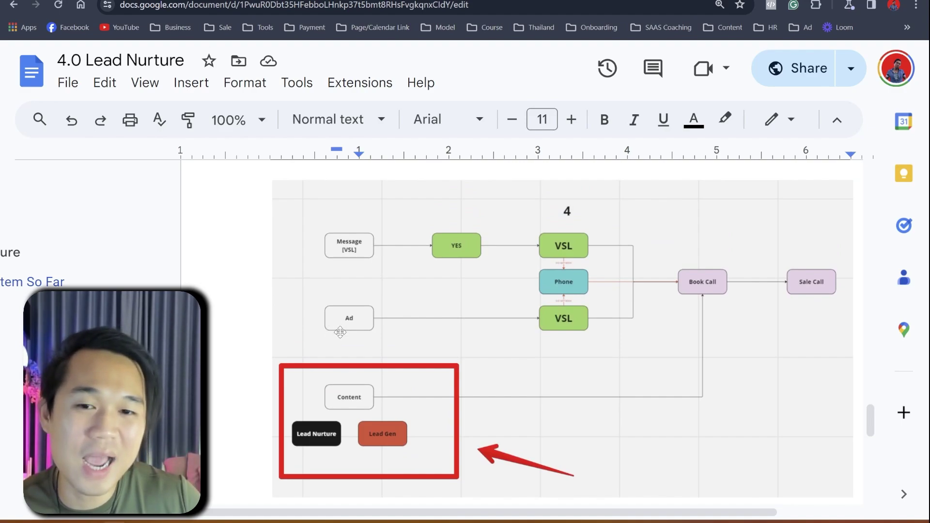
pyautogui.scroll(2, 340, 333)
pyautogui.scroll(-3, 350, 341)
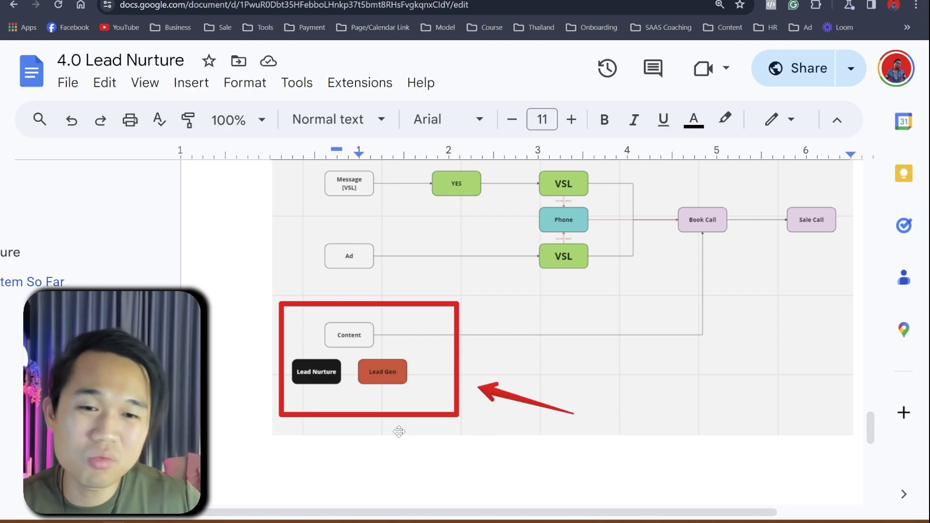
# - Set the zoom to 125%, scroll up to The Set Up, then back down to the flowchart
pyautogui.hotkey('ctrl', '-')
pyautogui.hotkey('ctrl', '-')
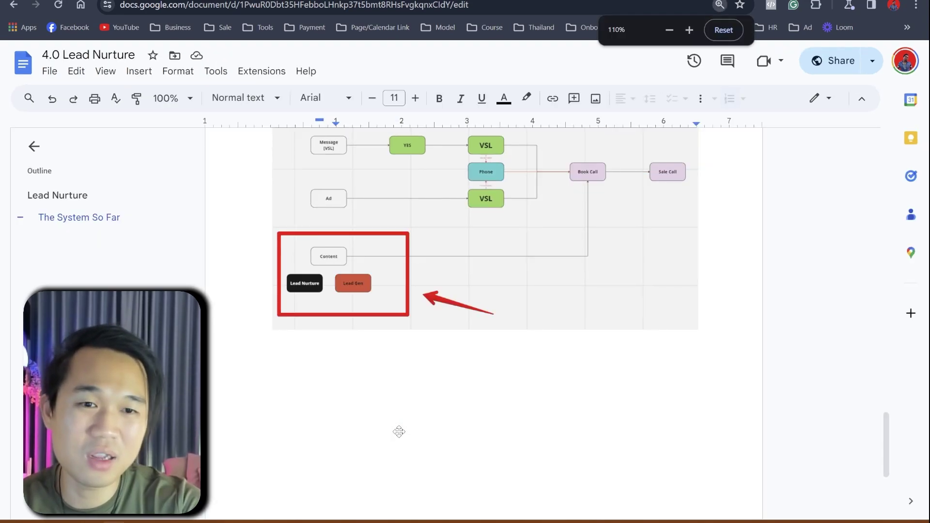
pyautogui.hotkey('ctrl', '+')
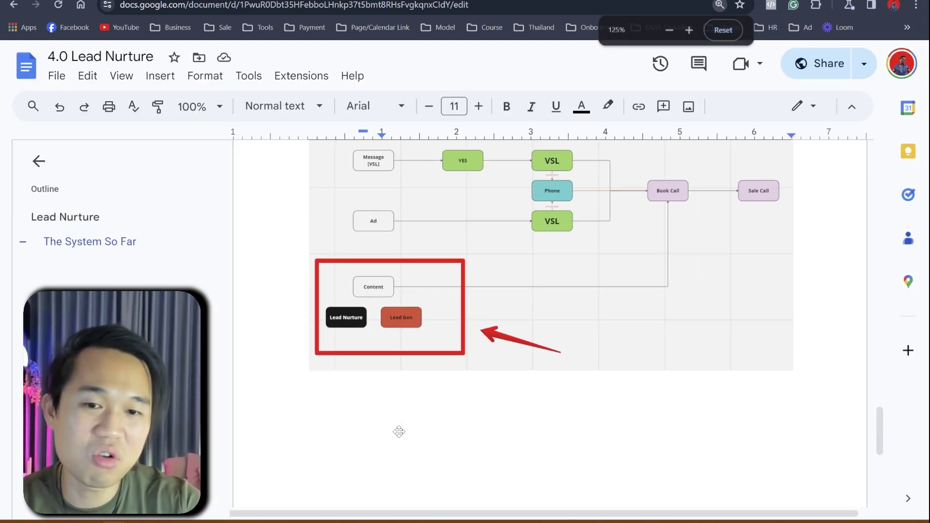
pyautogui.scroll(10, 722, 465)
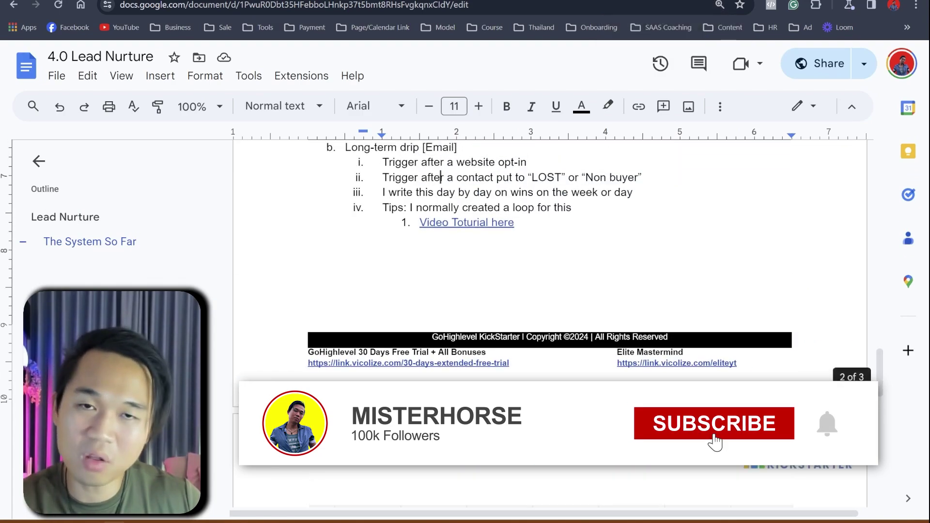
pyautogui.scroll(4, 347, 405)
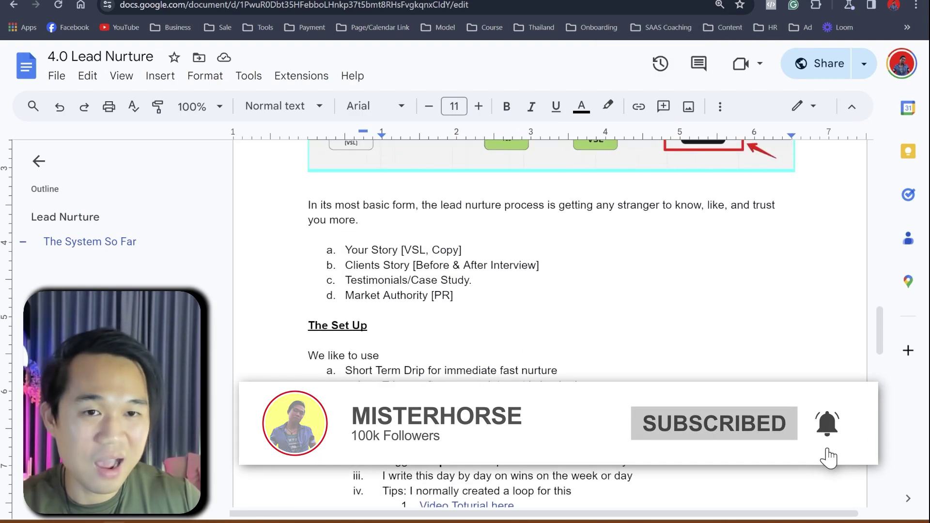
pyautogui.scroll(-6, 347, 405)
pyautogui.scroll(-10, 347, 405)
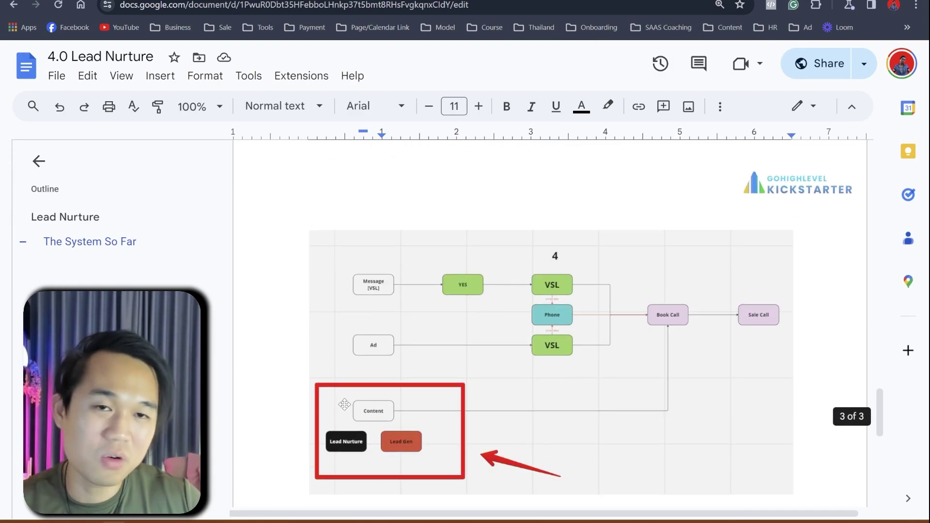